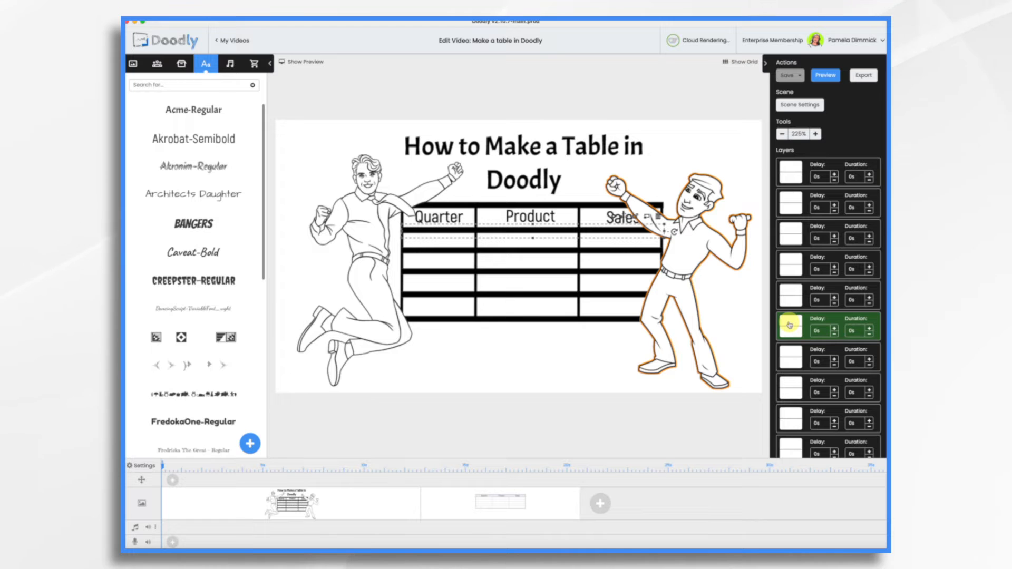
# Step: Add a third scene, search the props for "line" and place the Horizontal Line prop on the new scene
pyautogui.click(544, 513)
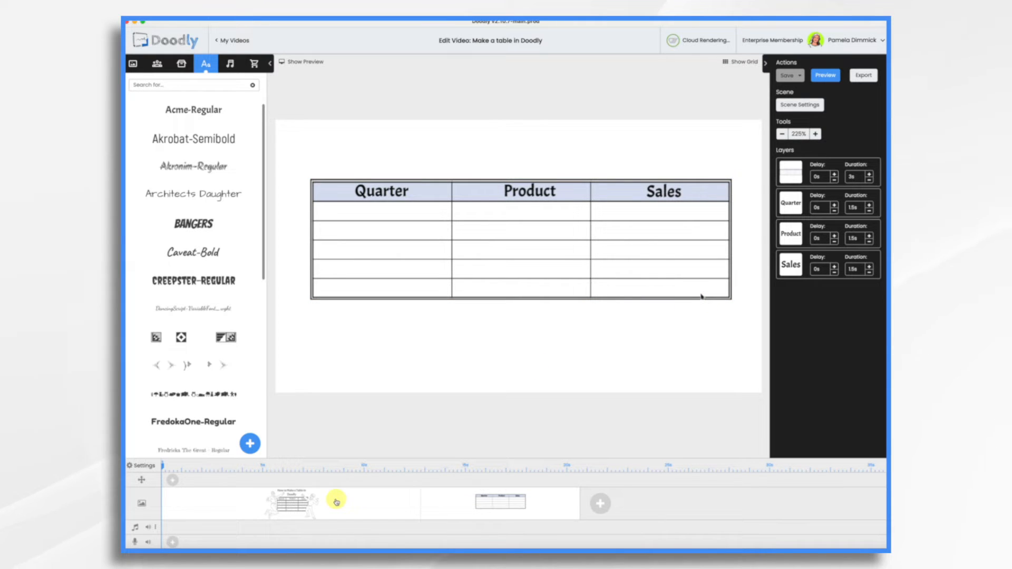
pyautogui.click(601, 509)
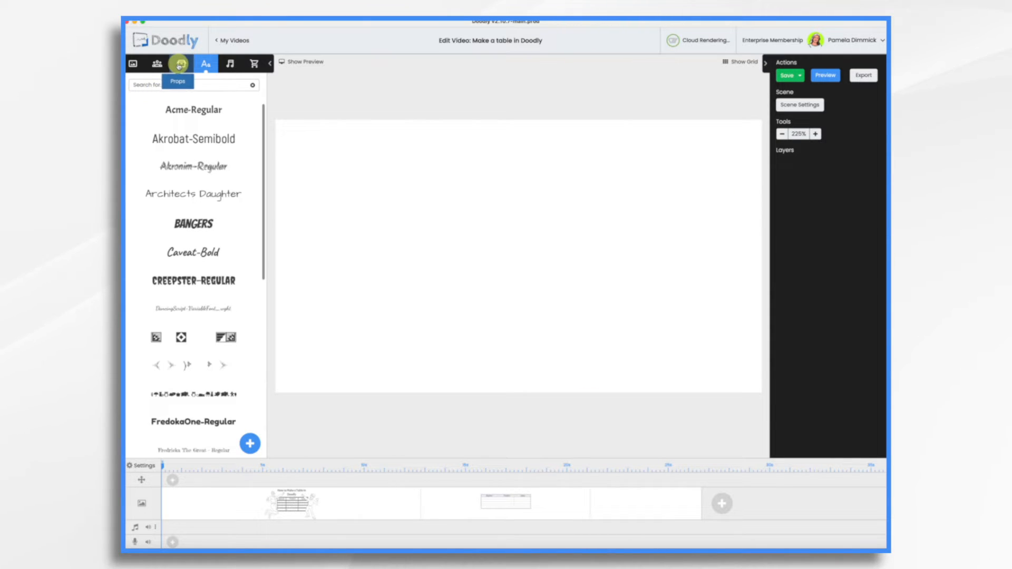
pyautogui.click(180, 64)
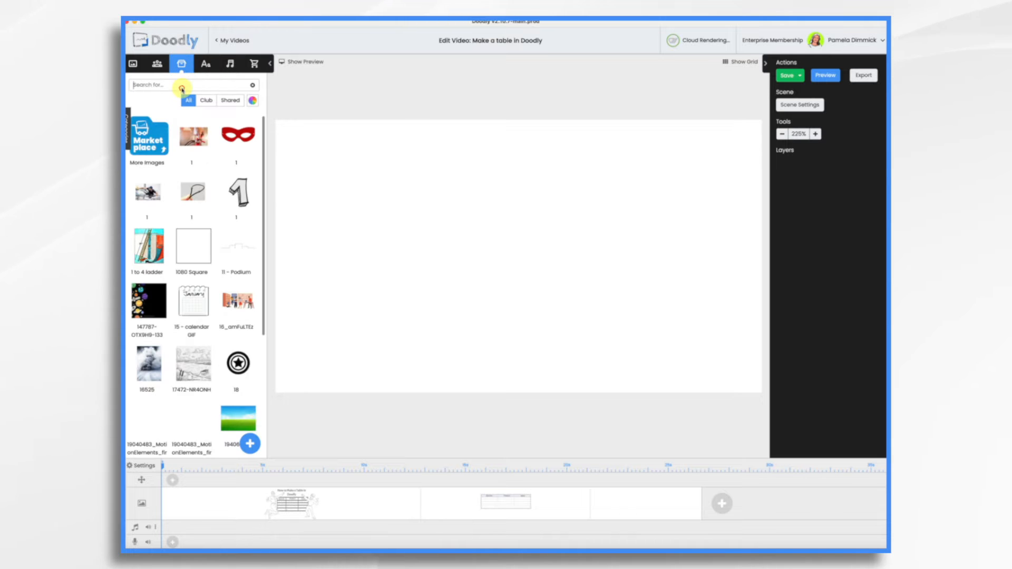
pyautogui.write('line')
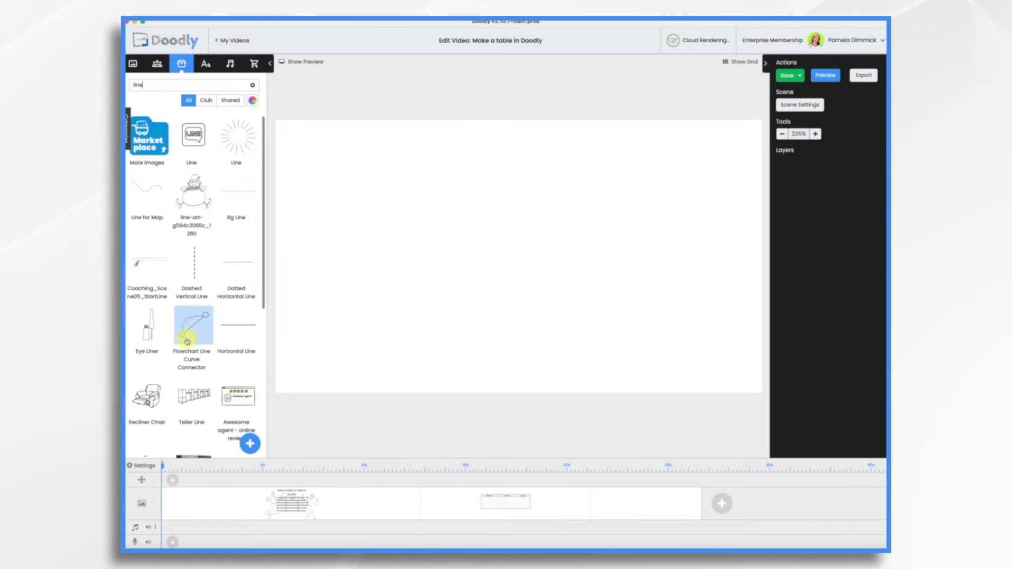
pyautogui.moveTo(241, 325); pyautogui.dragTo(480, 298)
pyautogui.click(415, 297)
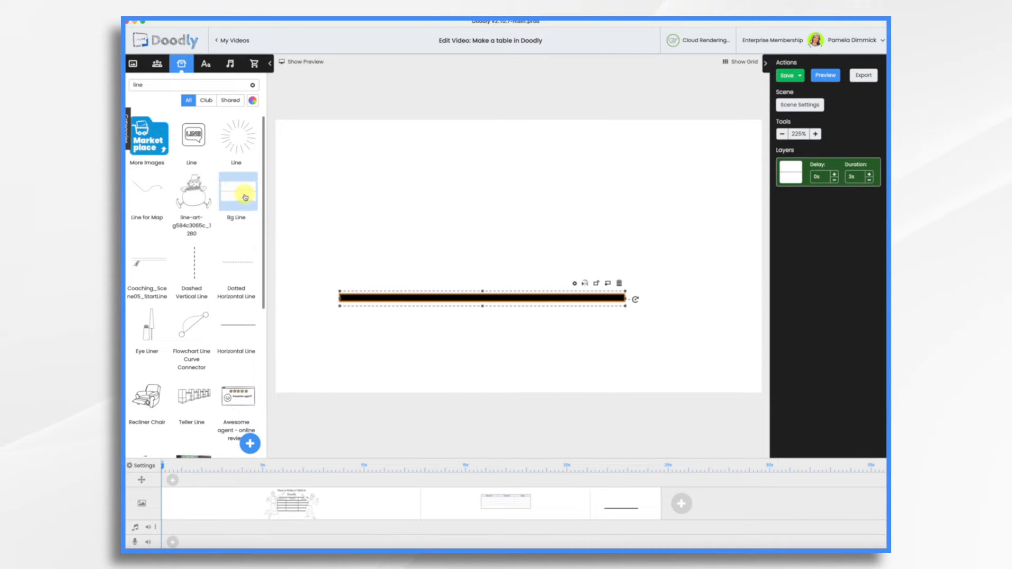
pyautogui.moveTo(239, 189); pyautogui.dragTo(548, 185)
pyautogui.moveTo(457, 181); pyautogui.dragTo(475, 233)
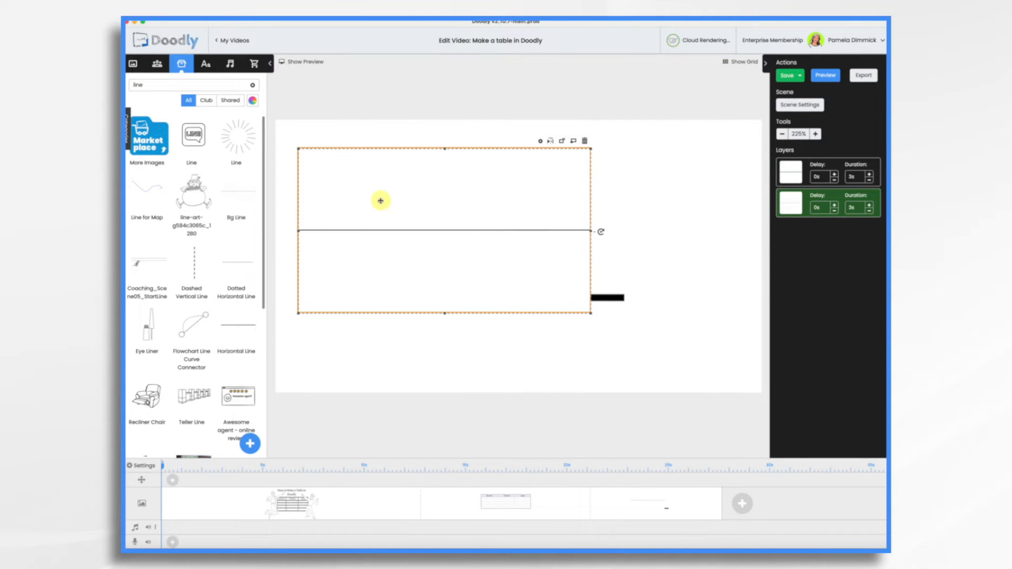
pyautogui.moveTo(419, 212)
pyautogui.mouseDown()
pyautogui.moveTo(454, 255)
pyautogui.moveTo(445, 212)
pyautogui.moveTo(427, 205)
pyautogui.mouseUp()
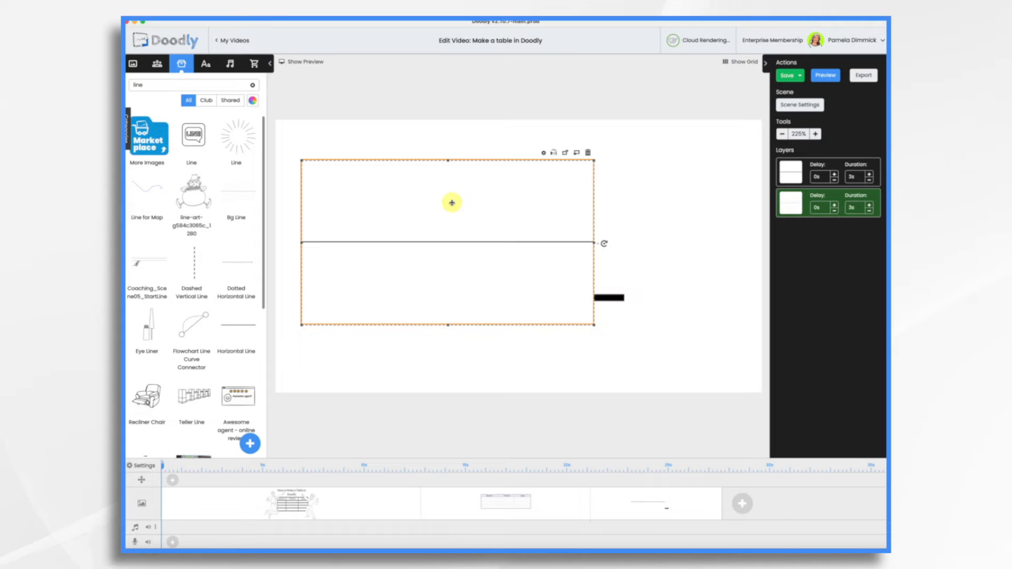
pyautogui.hotkey('ctrl', 'v')
pyautogui.moveTo(452, 202); pyautogui.dragTo(491, 222)
pyautogui.click(628, 175)
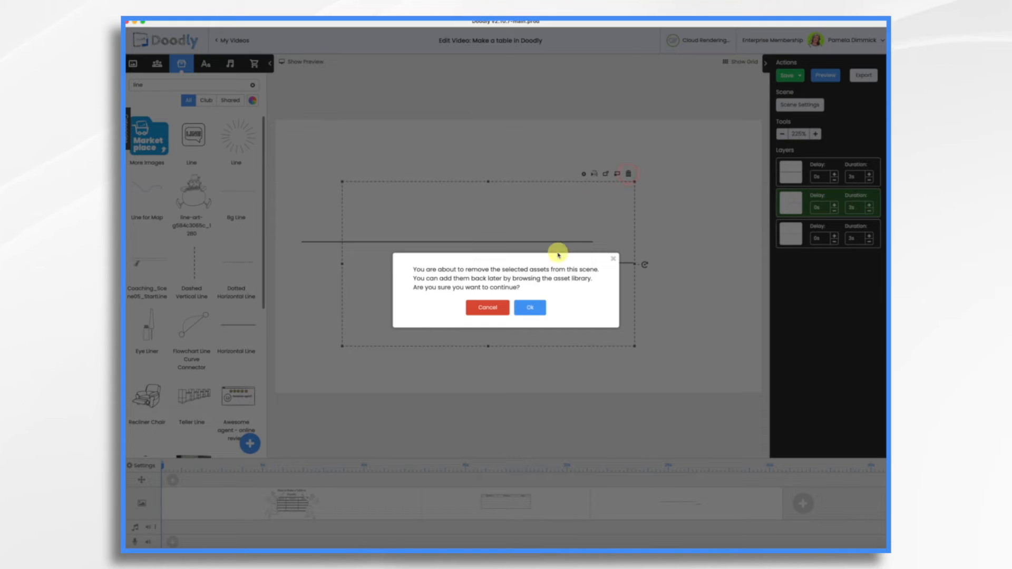
pyautogui.click(537, 307)
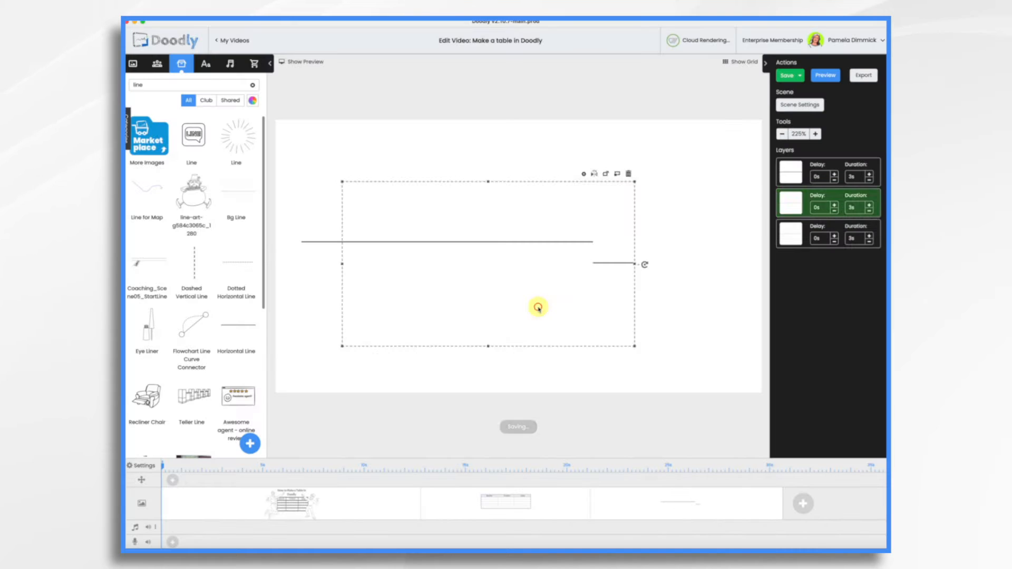
pyautogui.click(557, 246)
pyautogui.click(588, 154)
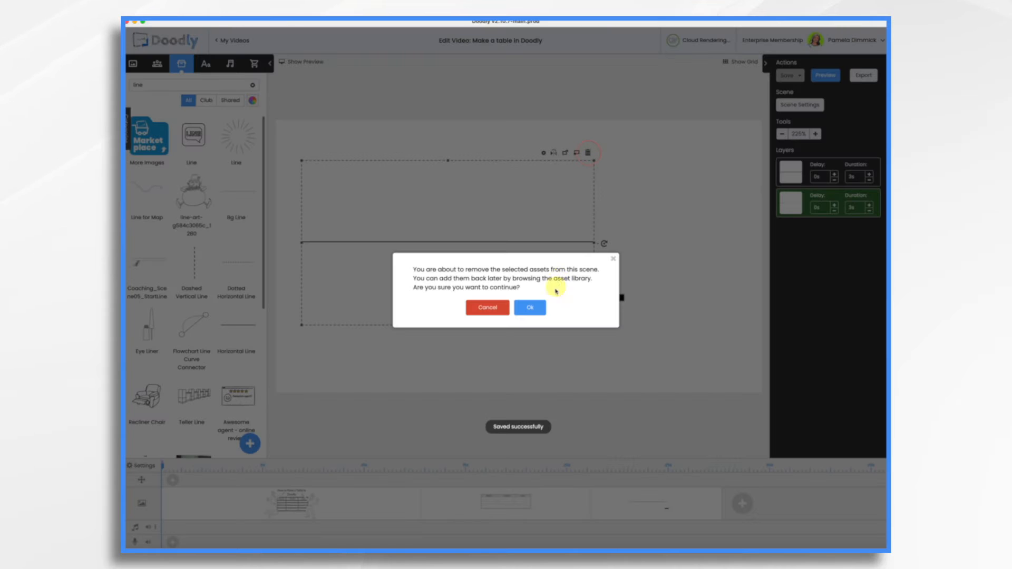
pyautogui.click(529, 306)
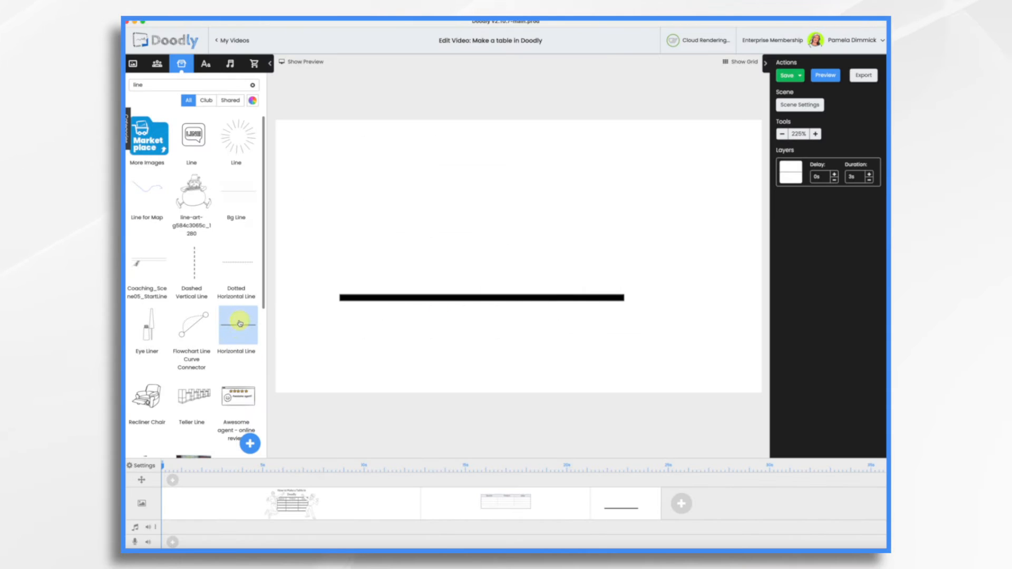
# Step: Move the thick horizontal line to the upper part of the scene and set its duration to 0.5s
pyautogui.moveTo(428, 296); pyautogui.dragTo(457, 164)
pyautogui.click(855, 178)
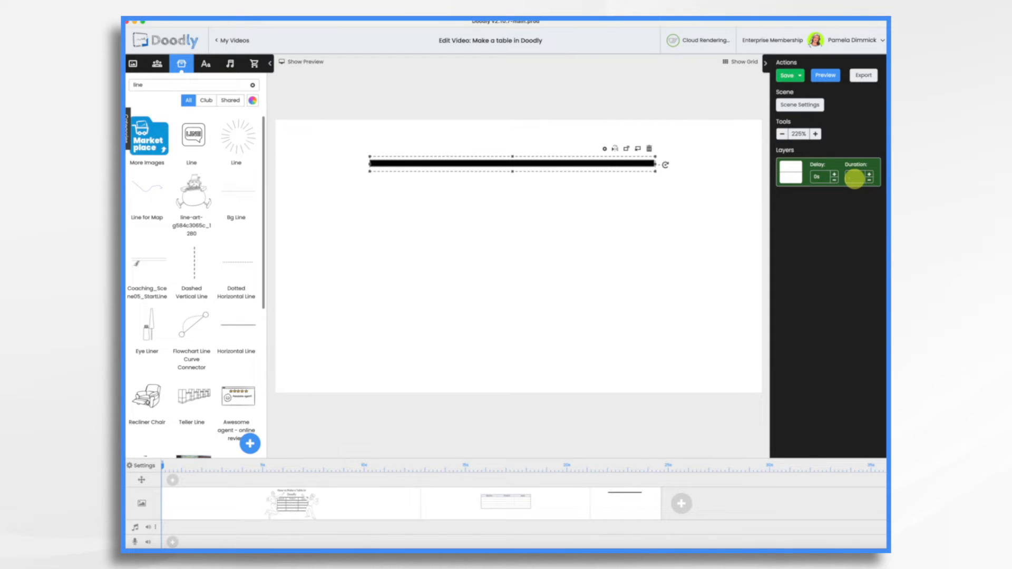
pyautogui.press('Return')
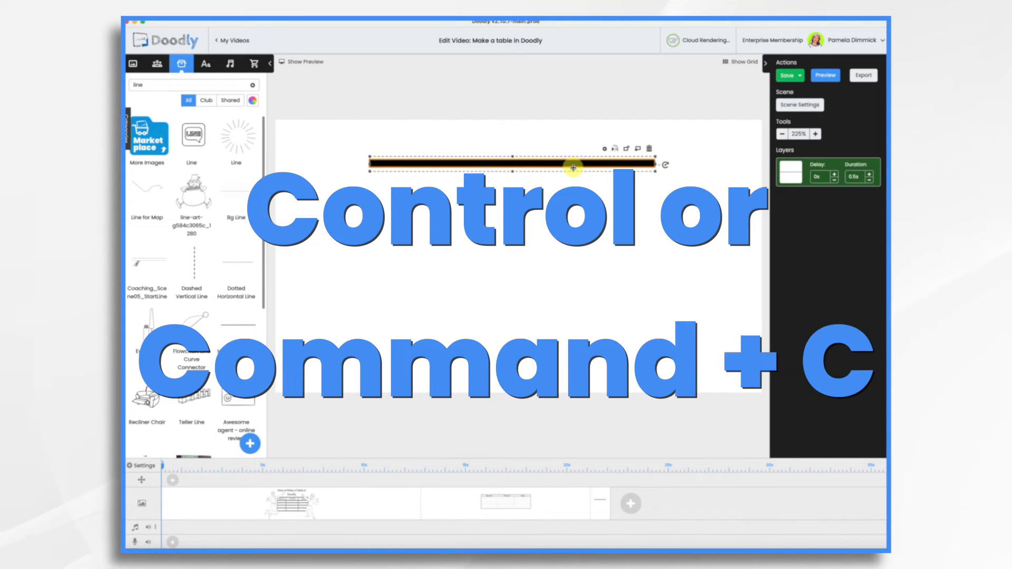
# Step: Paste five copies of the horizontal line and space them roughly evenly below the original as the table's row lines
pyautogui.press('super+v')
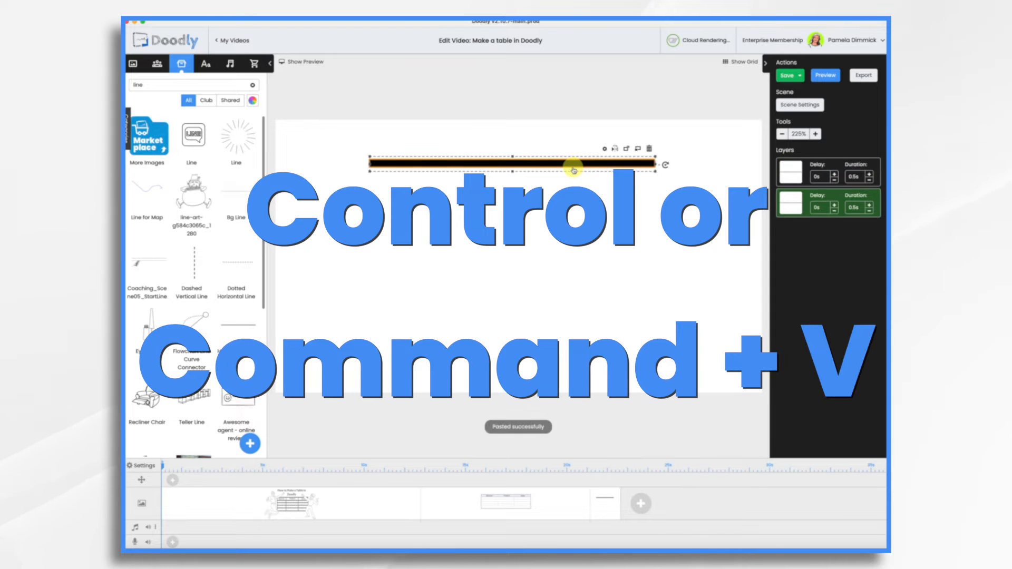
pyautogui.moveTo(572, 164); pyautogui.dragTo(571, 184)
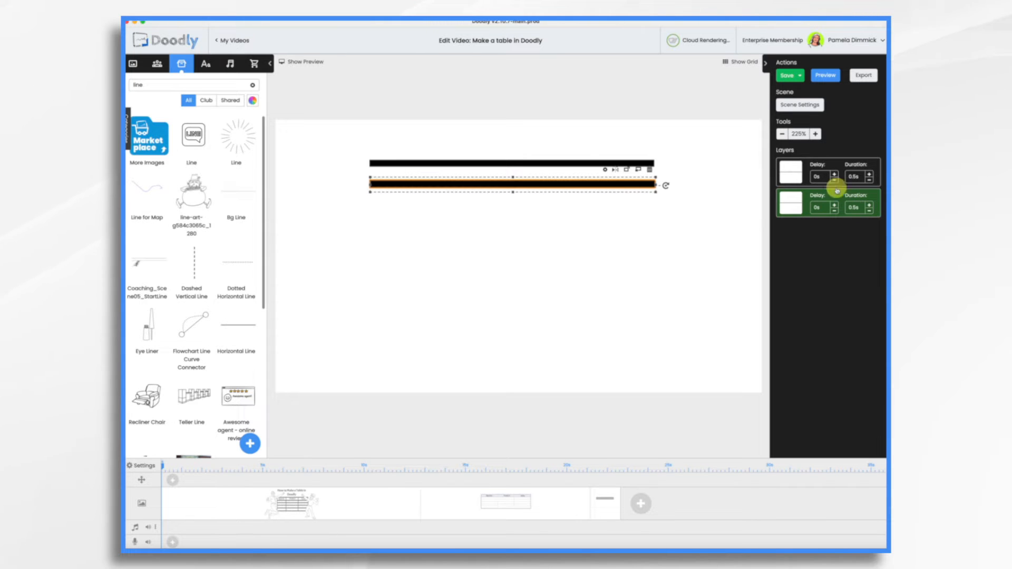
pyautogui.press('super+v')
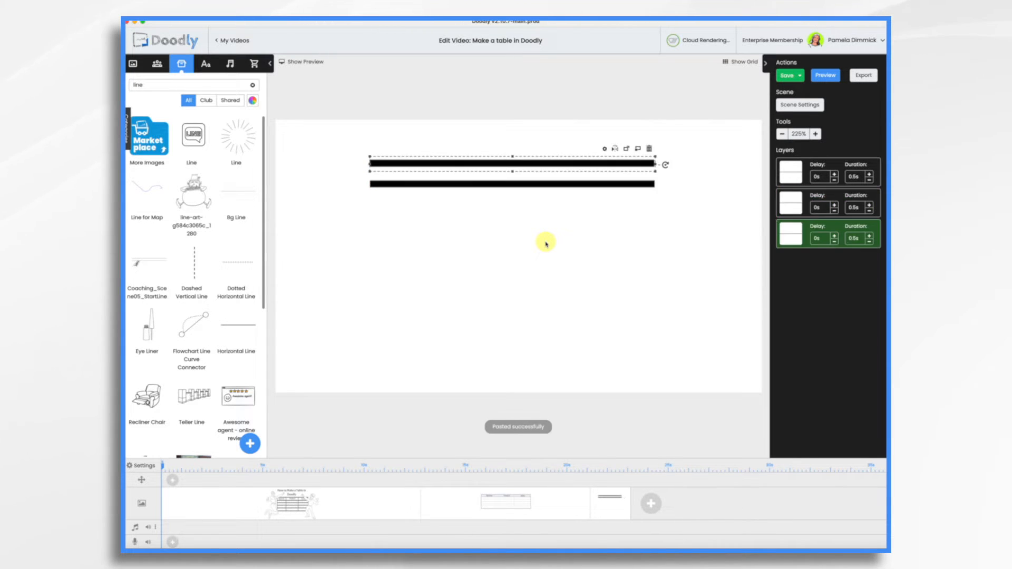
pyautogui.moveTo(535, 158); pyautogui.dragTo(538, 208)
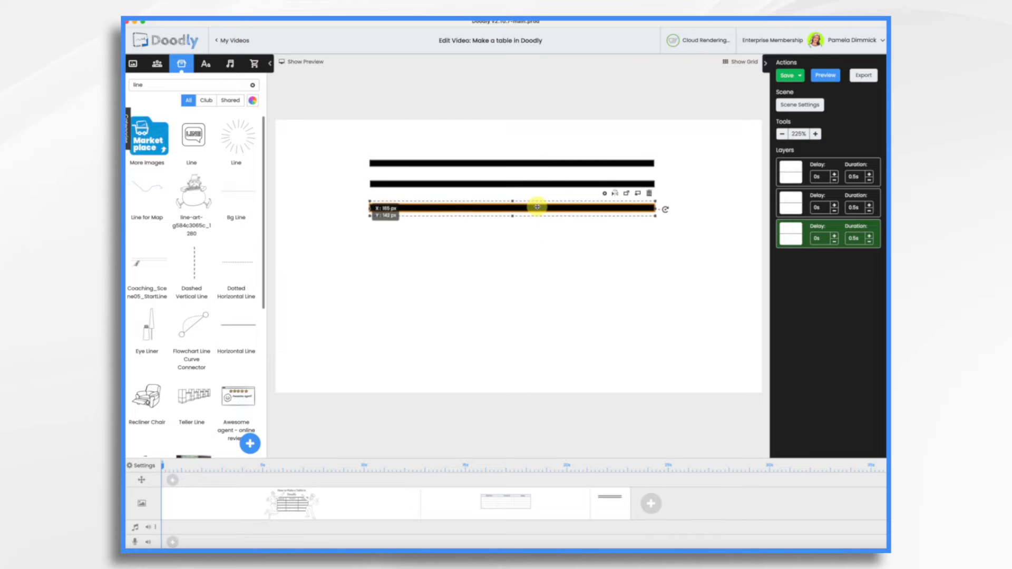
pyautogui.press('super+v')
pyautogui.moveTo(533, 159); pyautogui.dragTo(534, 232)
pyautogui.press('super+v')
pyautogui.moveTo(561, 158); pyautogui.dragTo(561, 253)
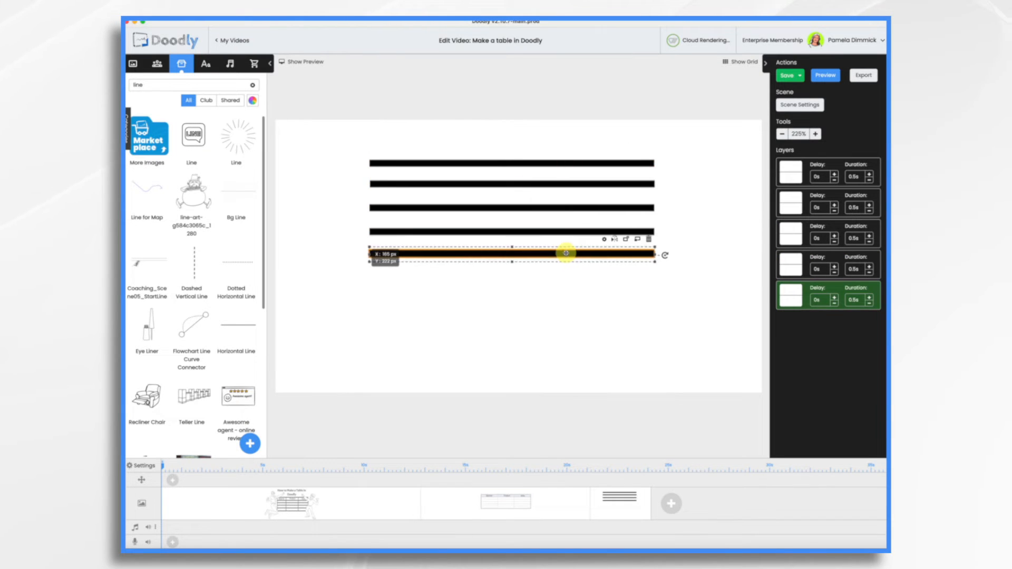
pyautogui.press('super+v')
pyautogui.moveTo(561, 163); pyautogui.dragTo(561, 277)
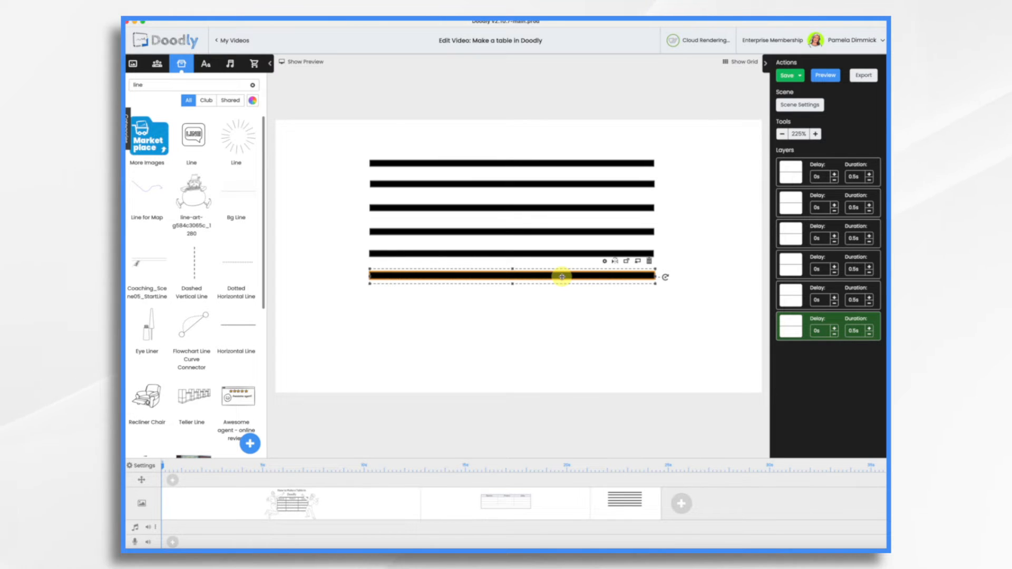
# Step: Align all six horizontal lines to the left relative to the selected assets
pyautogui.press('super+a')
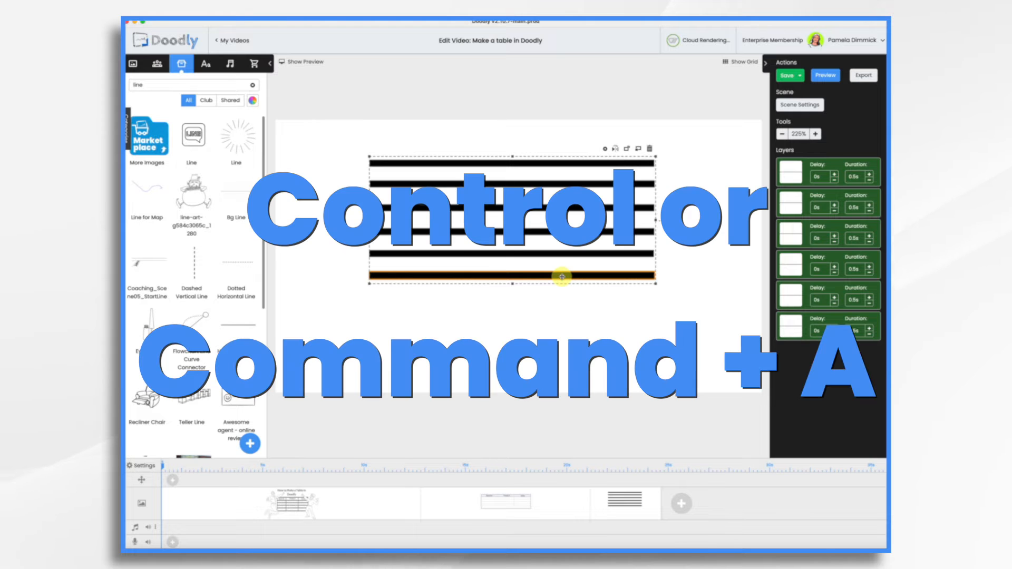
pyautogui.rightClick(587, 276)
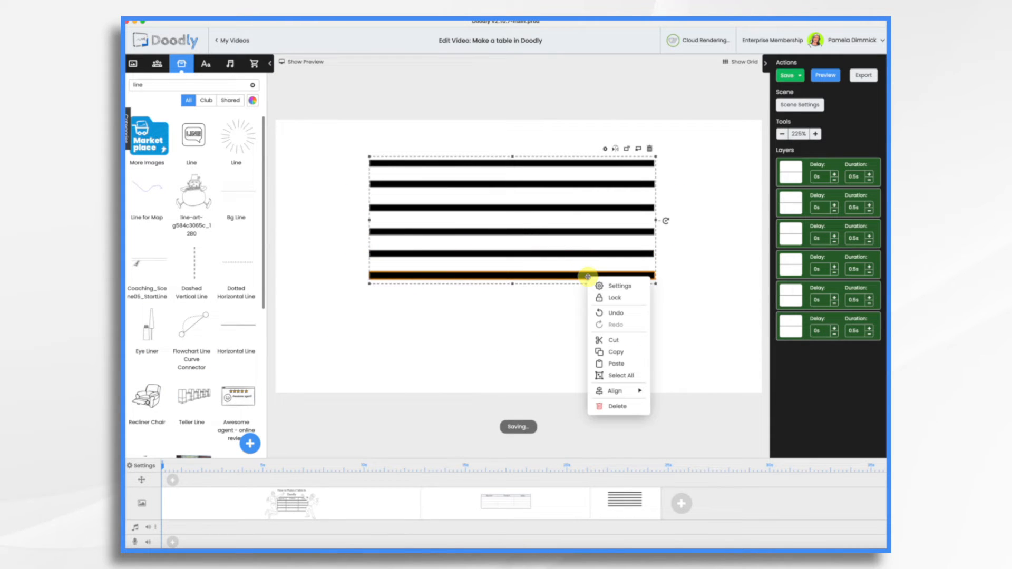
pyautogui.moveTo(606, 391)
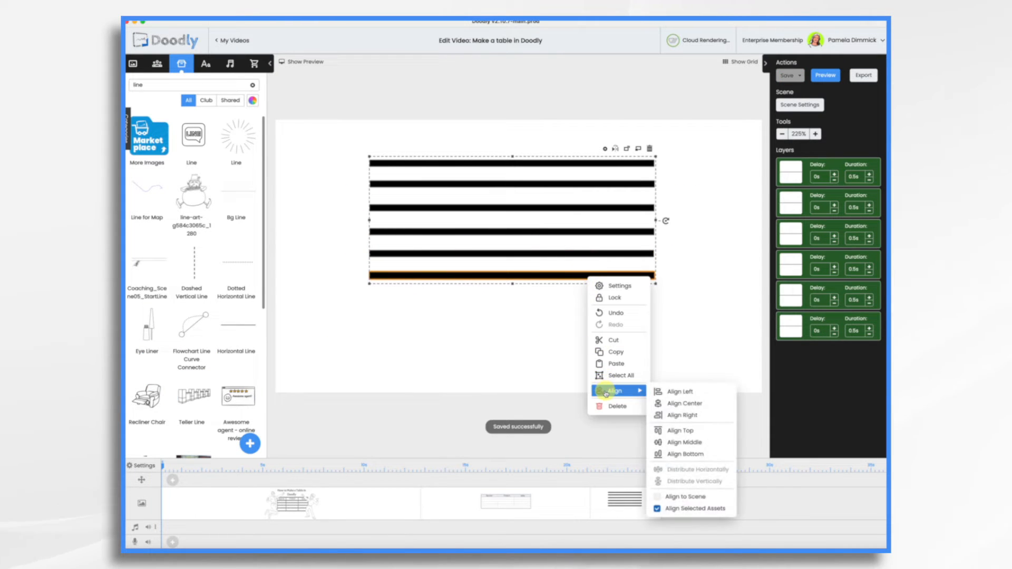
pyautogui.click(676, 391)
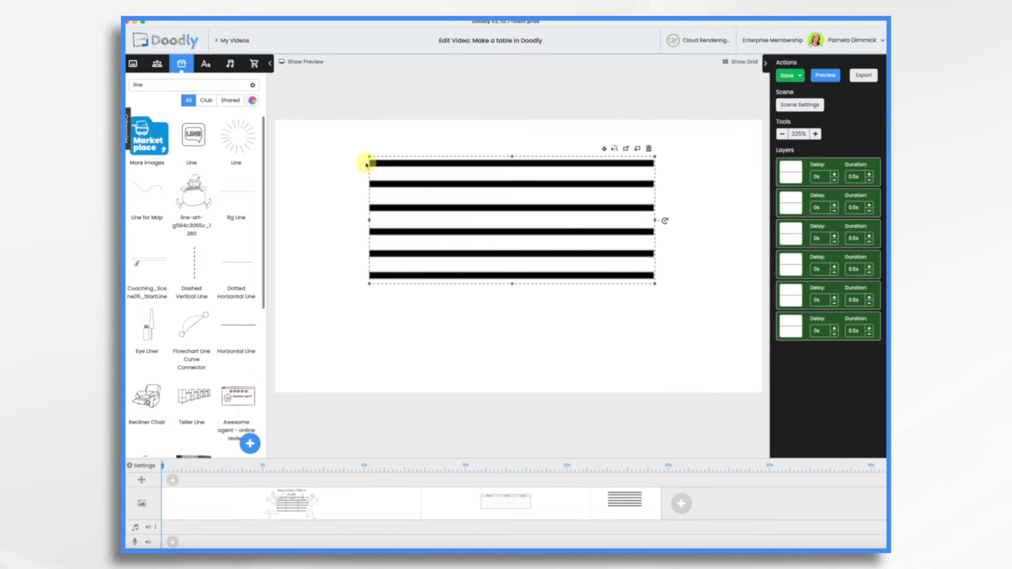
pyautogui.click(436, 343)
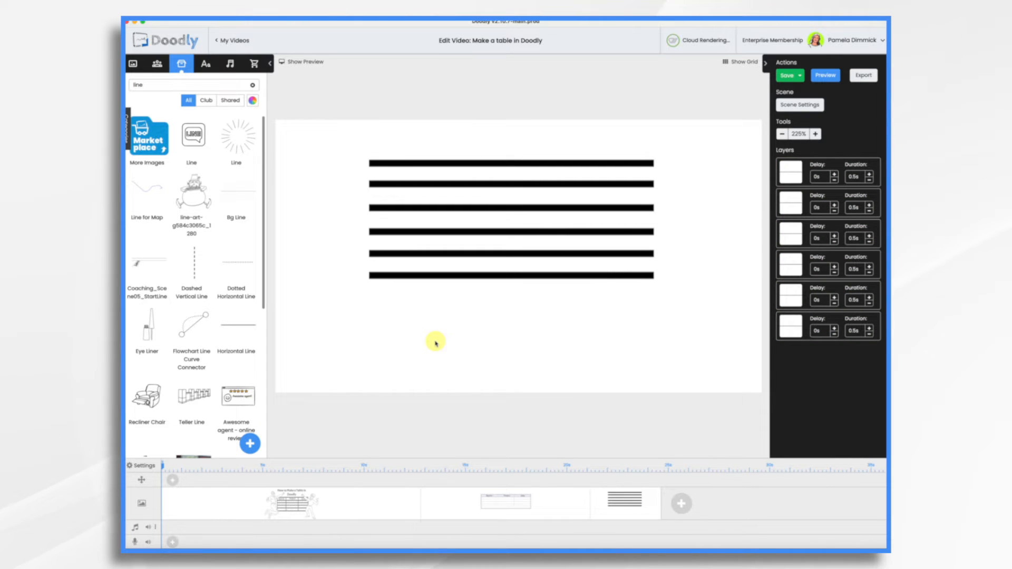
# Step: Paste another copy of the line, rotate it to vertical and place it at the left ends of the row lines
pyautogui.press('super+v')
pyautogui.moveTo(523, 161); pyautogui.dragTo(491, 315)
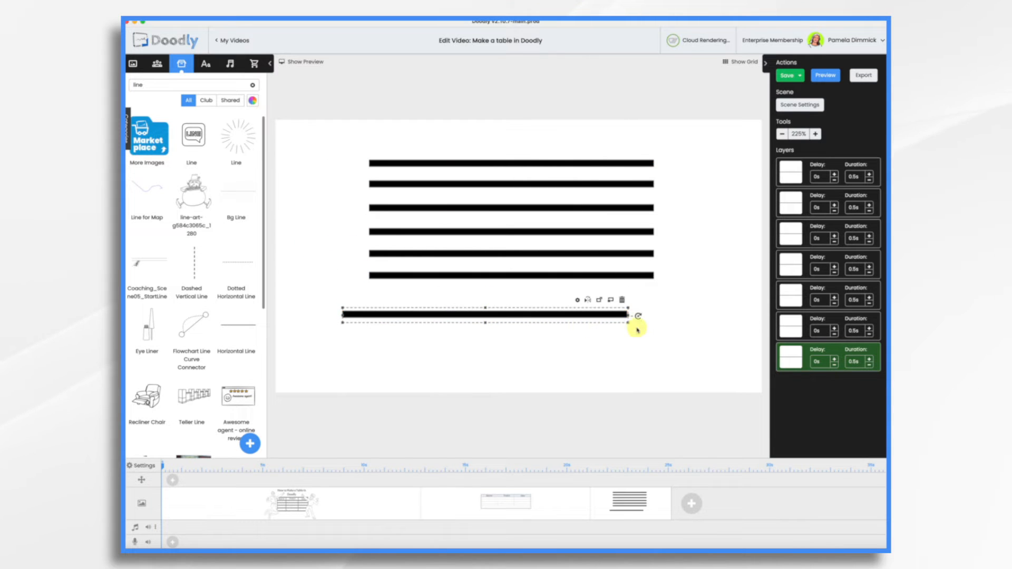
pyautogui.moveTo(640, 317); pyautogui.dragTo(486, 223)
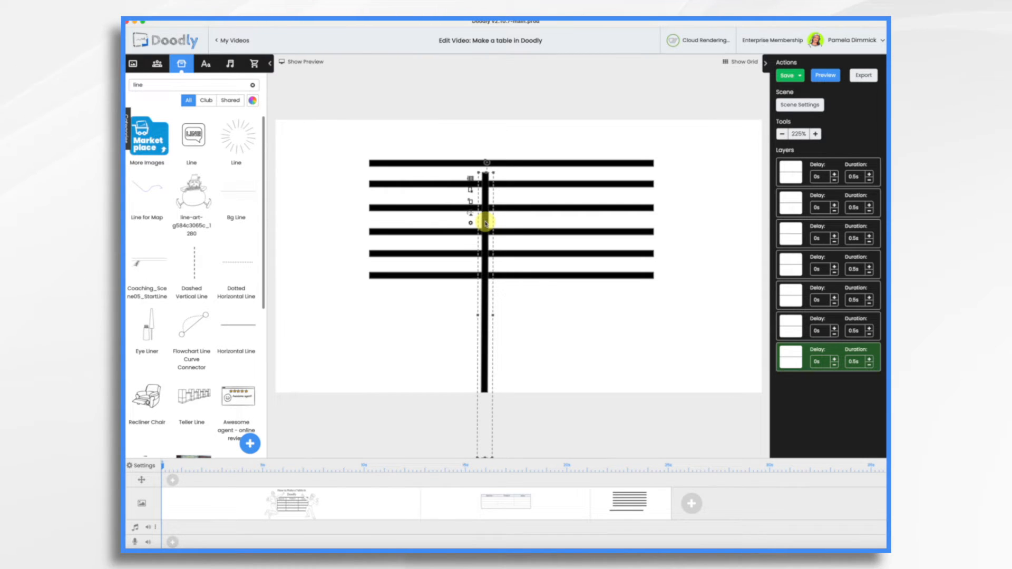
pyautogui.moveTo(482, 305); pyautogui.dragTo(365, 296)
pyautogui.moveTo(368, 152); pyautogui.dragTo(368, 151)
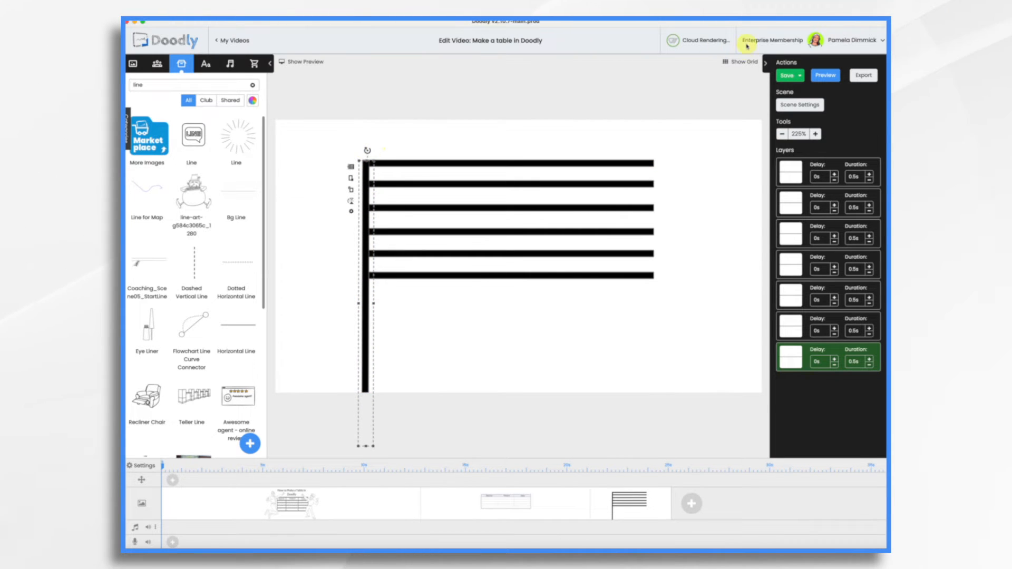
# Step: With the grid shown as a guide, shrink and position the vertical line to span the six rows' left ends, and hide the grid
pyautogui.click(734, 62)
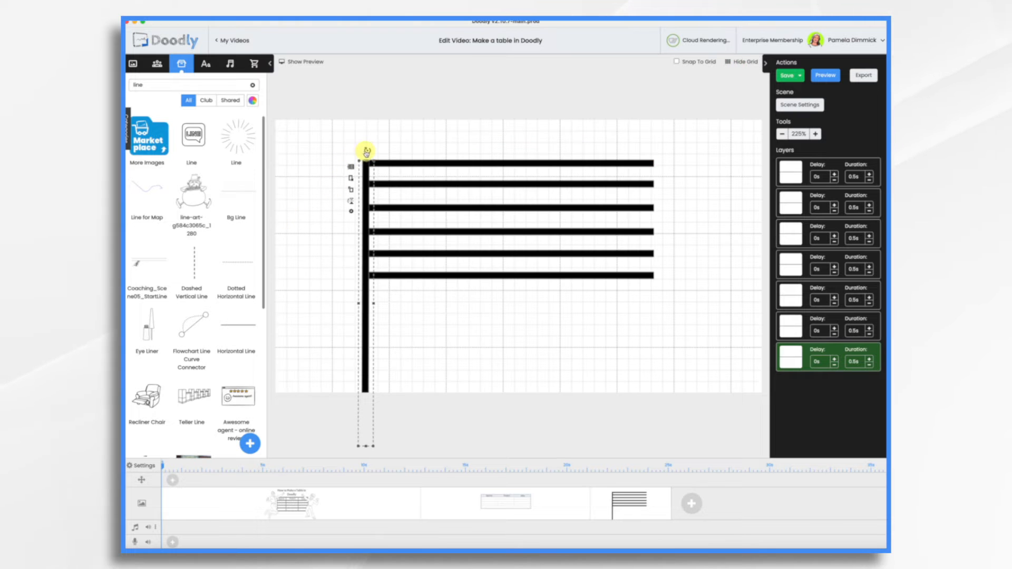
pyautogui.moveTo(365, 166); pyautogui.dragTo(367, 297)
pyautogui.click(378, 162)
pyautogui.moveTo(362, 339); pyautogui.dragTo(367, 201)
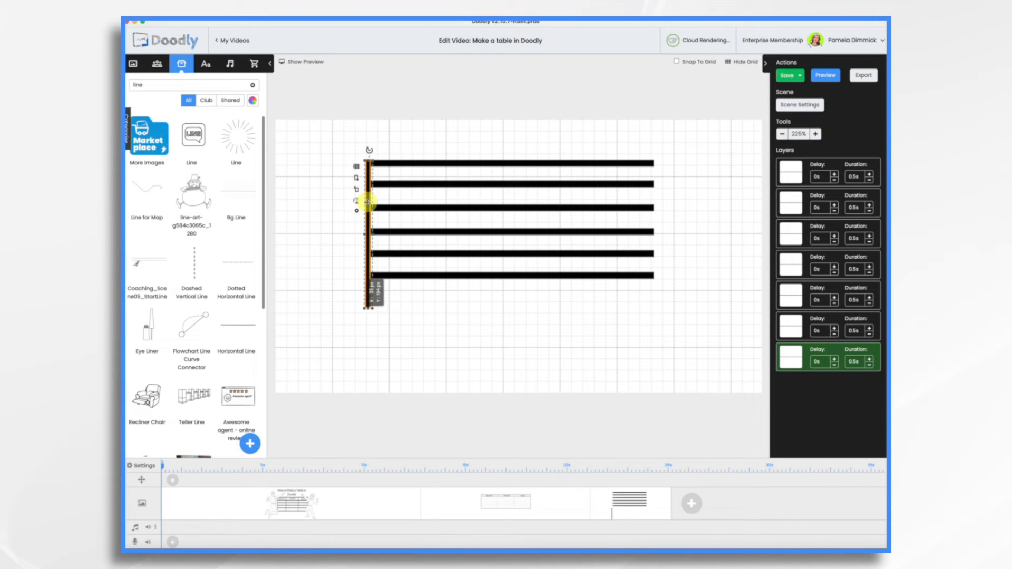
pyautogui.moveTo(373, 308); pyautogui.dragTo(361, 279)
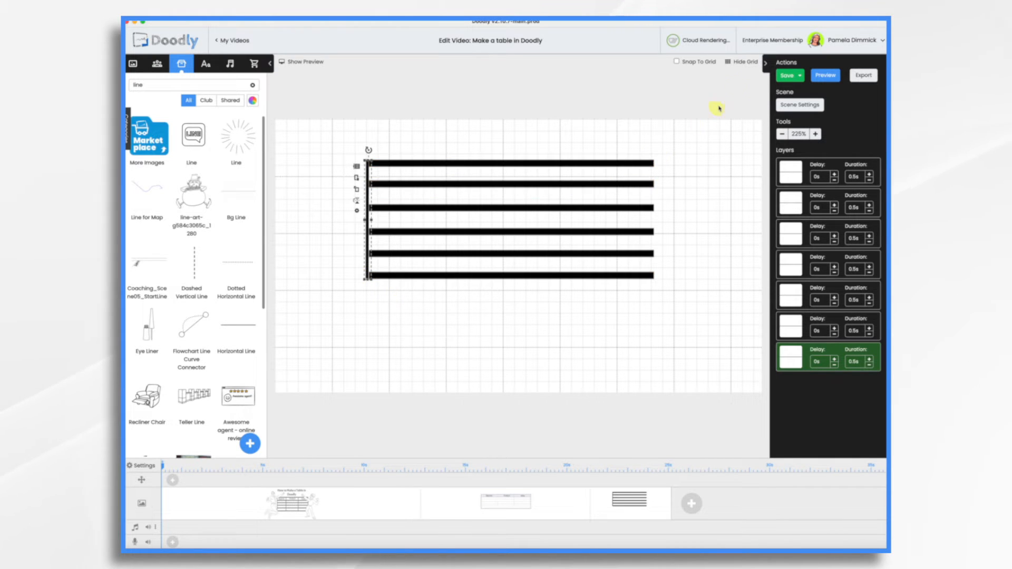
pyautogui.click(751, 62)
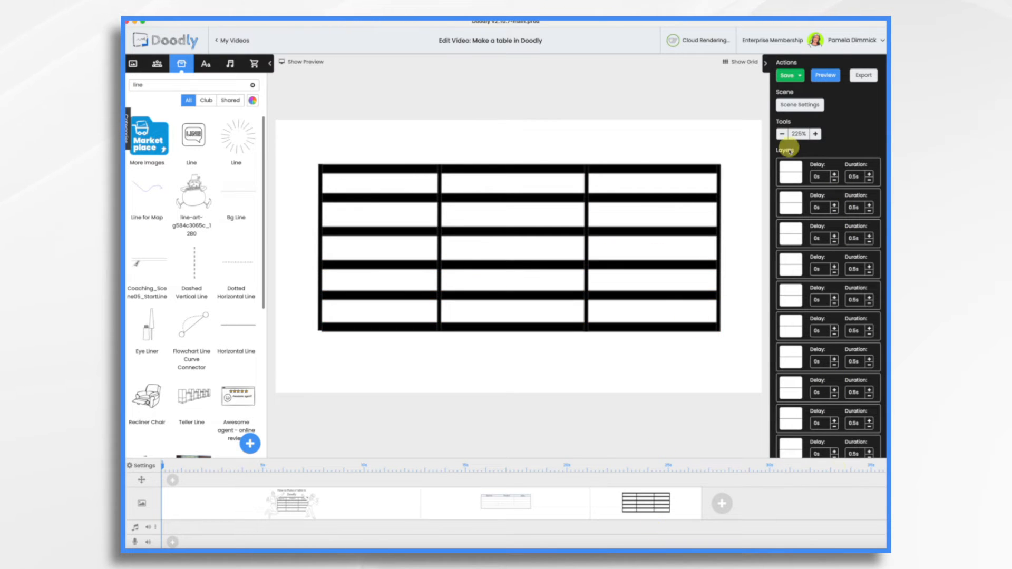
# Step: Preview the third scene with the finished line table and close the preview
pyautogui.rightClick(600, 509)
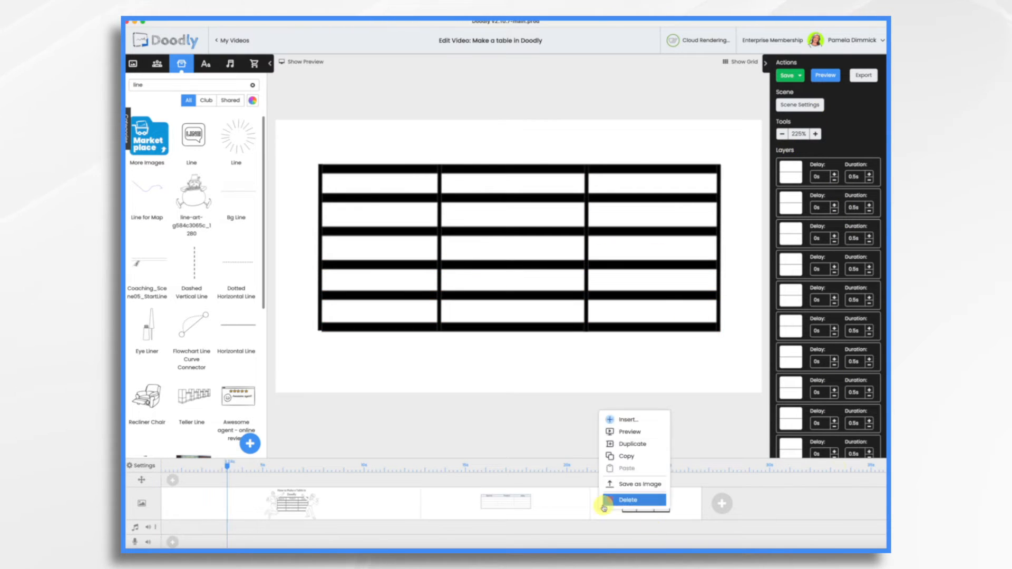
pyautogui.click(633, 432)
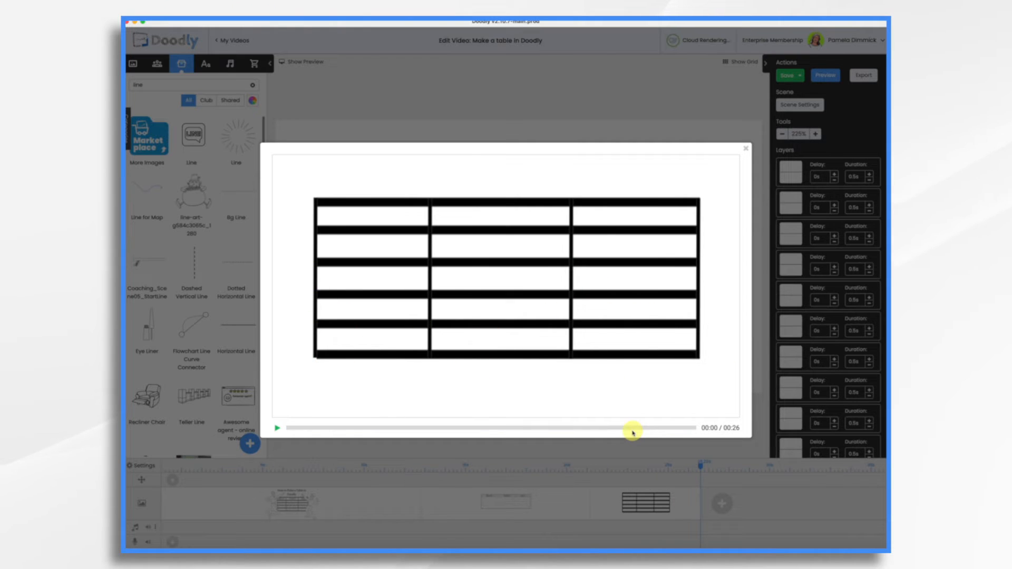
pyautogui.click(746, 150)
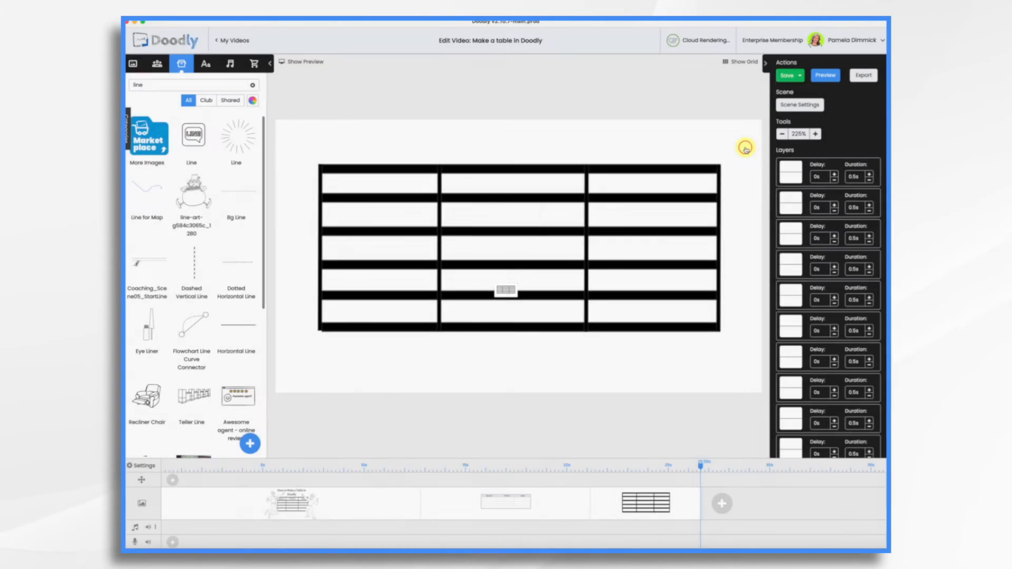
# Step: Change the erase mode in the video settings and apply the settings
pyautogui.click(142, 466)
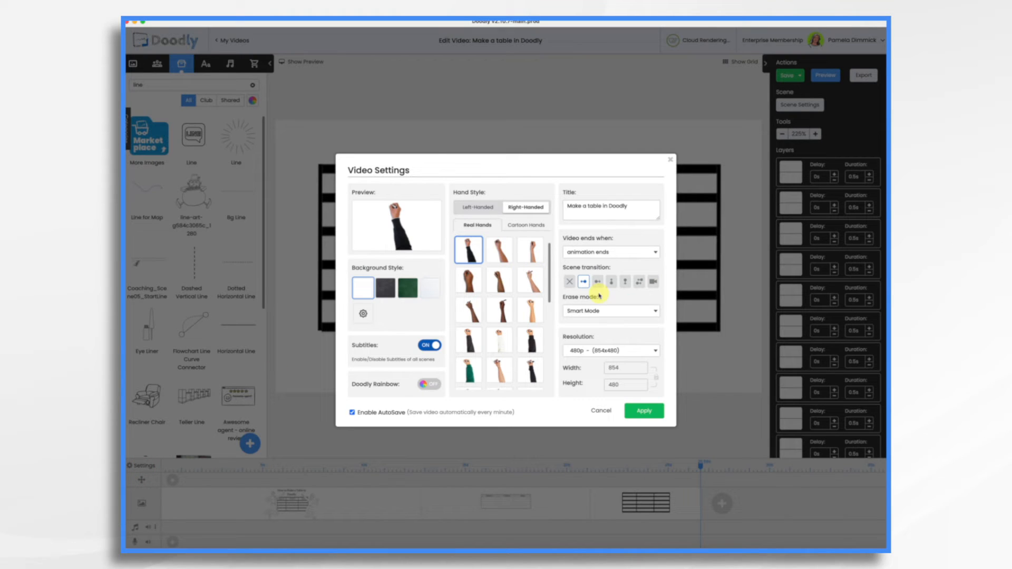
pyautogui.click(622, 315)
pyautogui.click(622, 336)
pyautogui.click(644, 411)
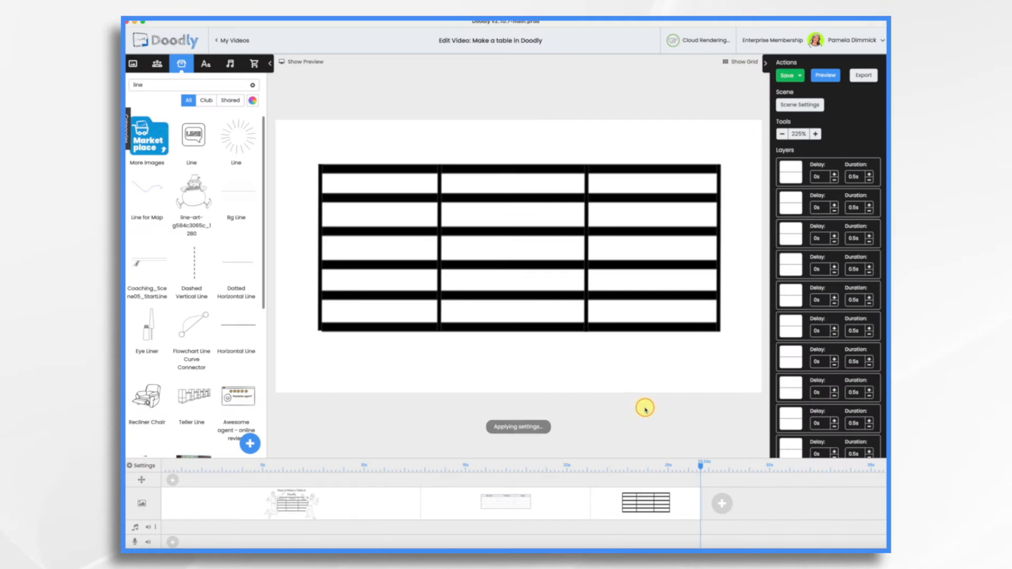
# Step: Identify the layers of the table's lines and reorder the vertical lines' layers, placing the rightmost vertical line's layer last
pyautogui.click(442, 213)
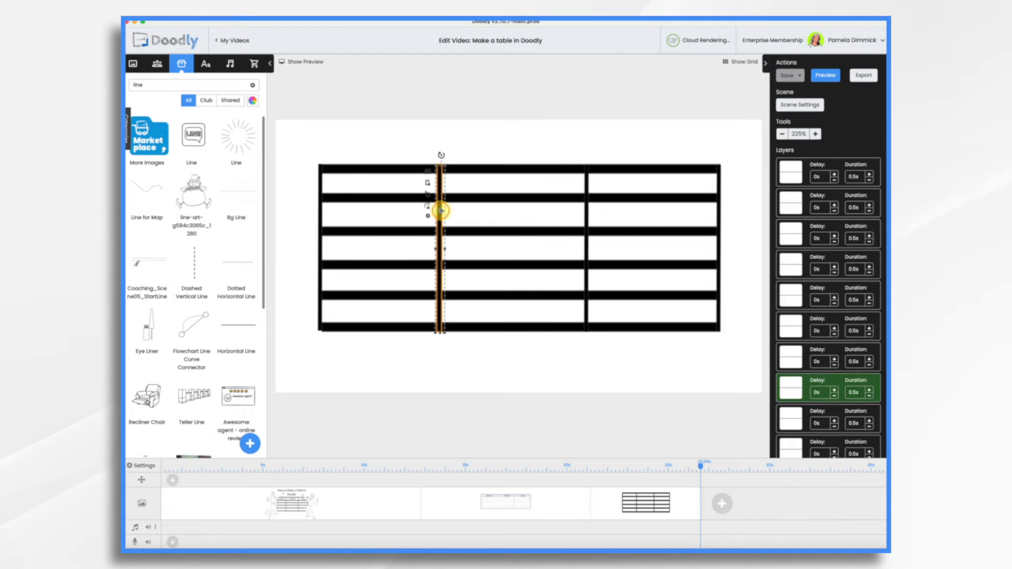
pyautogui.click(532, 173)
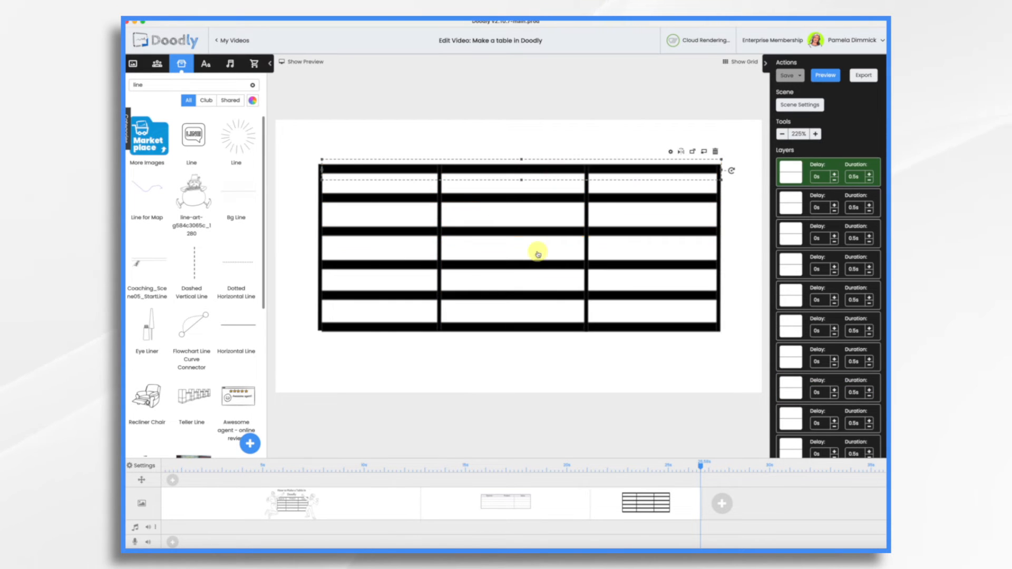
pyautogui.click(322, 213)
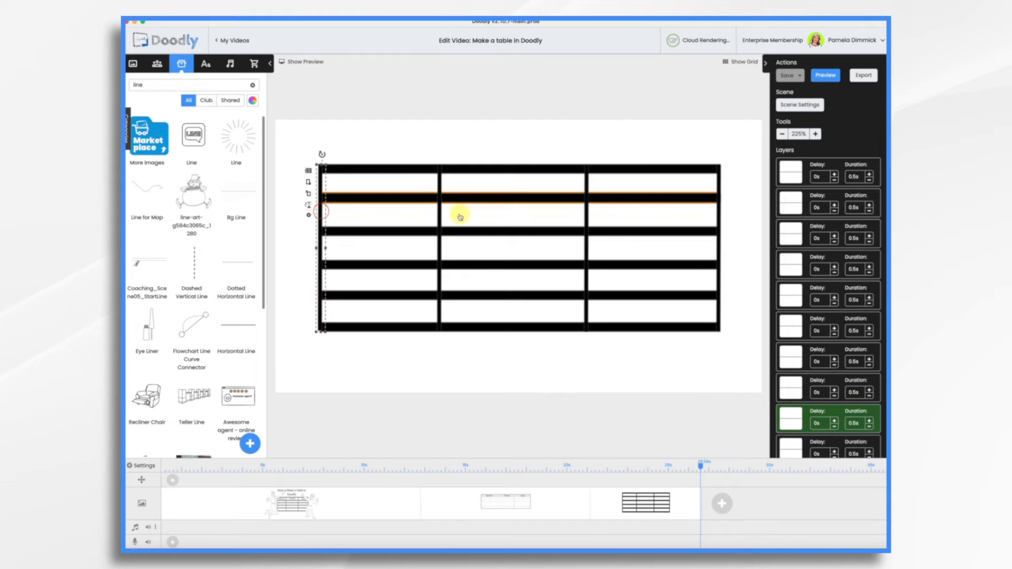
pyautogui.scroll(-1, 818, 425)
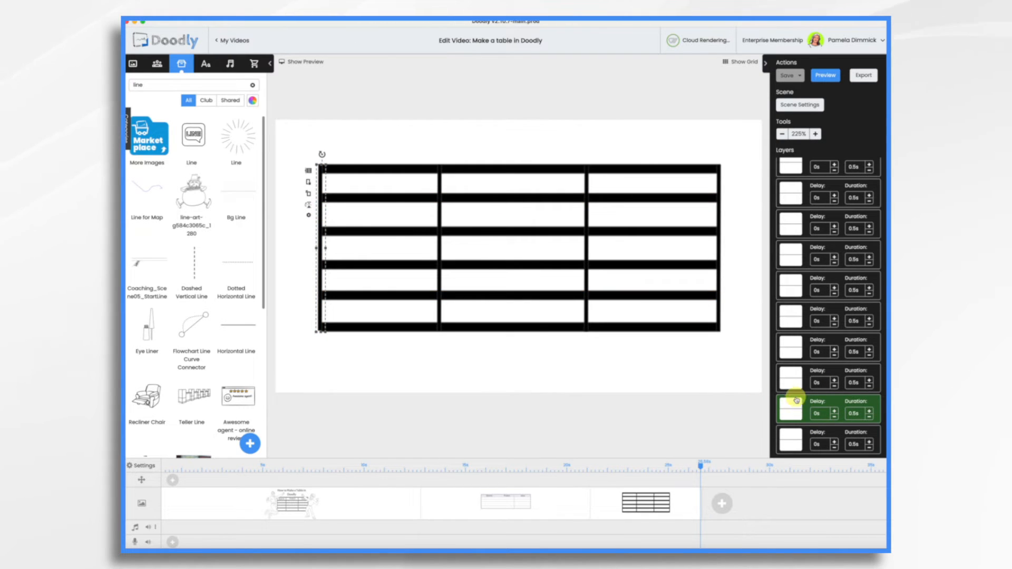
pyautogui.click(441, 249)
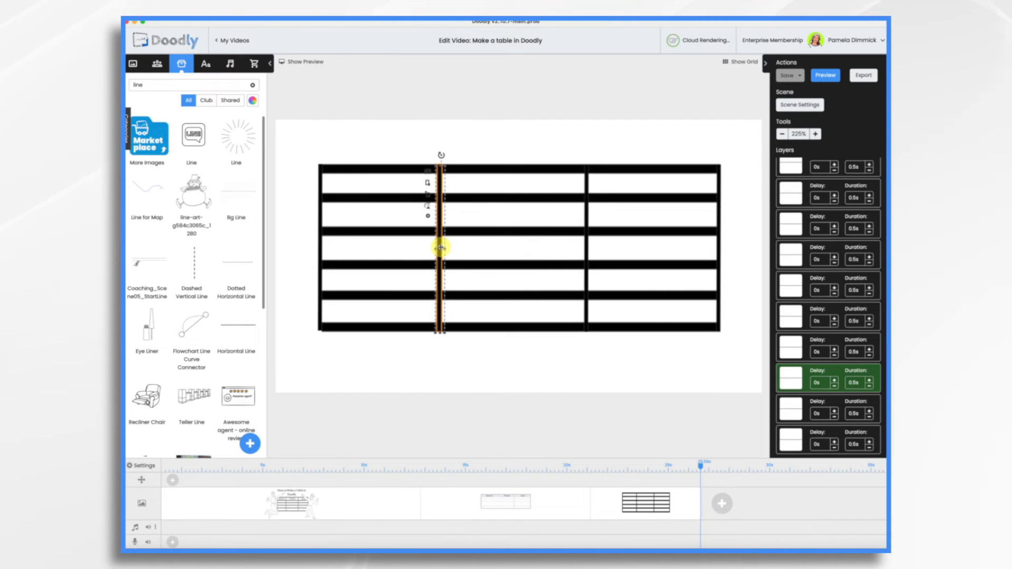
pyautogui.moveTo(802, 376); pyautogui.dragTo(795, 441)
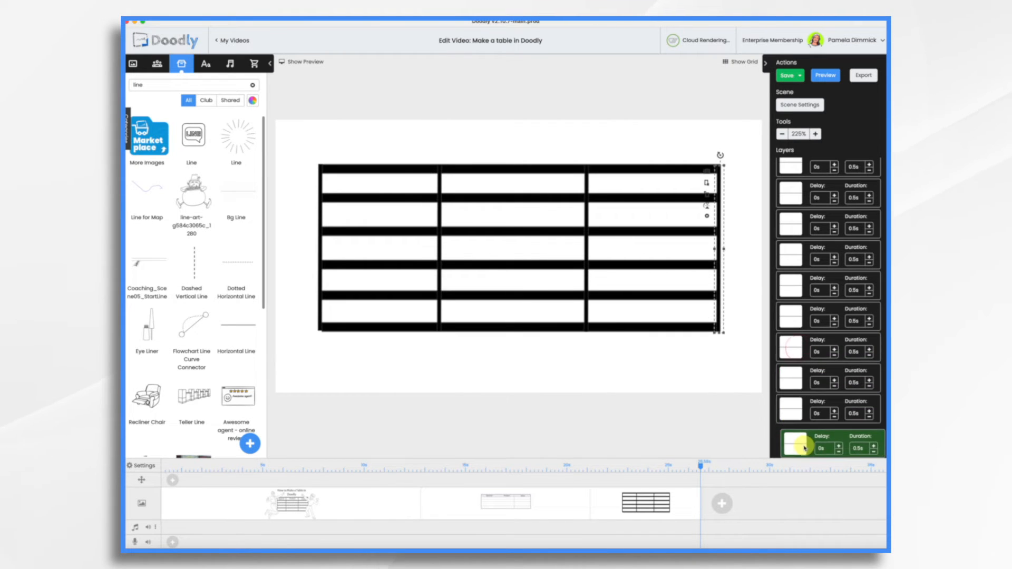
pyautogui.click(791, 319)
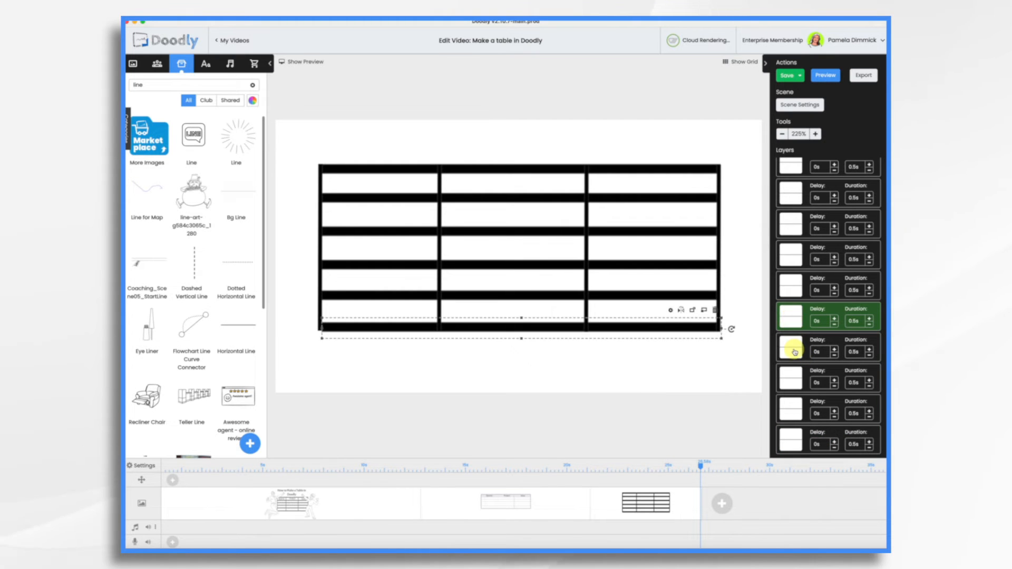
pyautogui.moveTo(794, 352); pyautogui.dragTo(797, 447)
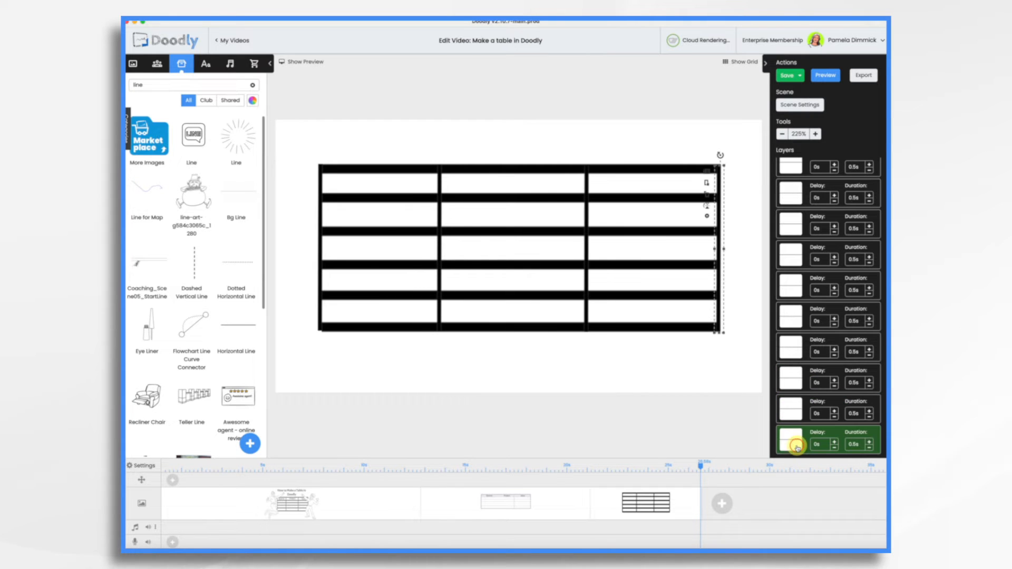
# Step: Preview the table scene with the reordered layers and close the preview
pyautogui.rightClick(605, 508)
pyautogui.click(625, 430)
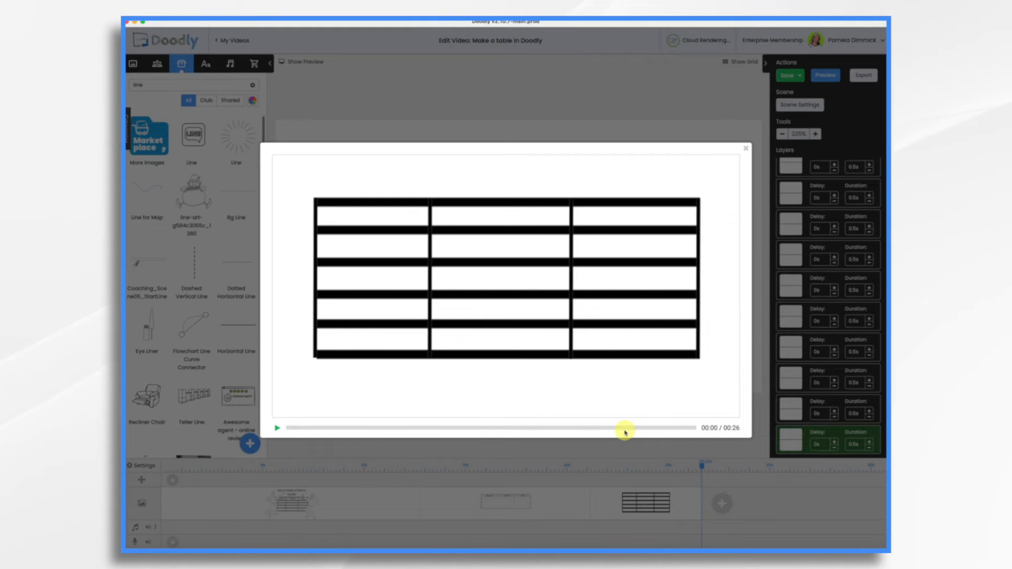
pyautogui.press('Escape')
# Step: Add an Acme-Regular text reading "Quarter" to the first column's header cell
pyautogui.click(206, 63)
pyautogui.click(201, 108)
pyautogui.doubleClick(411, 186)
pyautogui.write('Quarter')
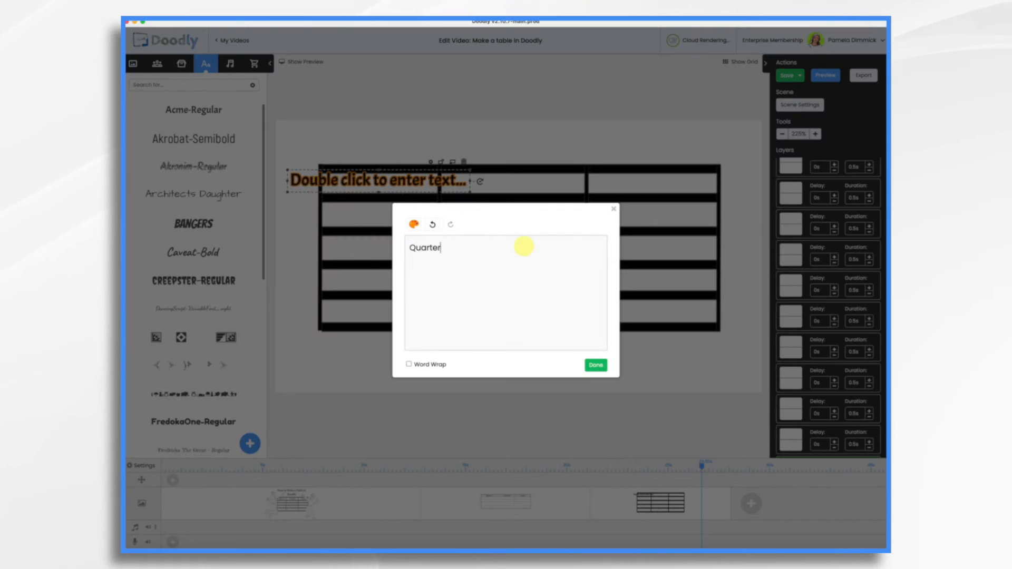
pyautogui.click(595, 365)
# Step: Enter "Product" as the second column's header text and "Sales" as the third column's header text
pyautogui.doubleClick(546, 181)
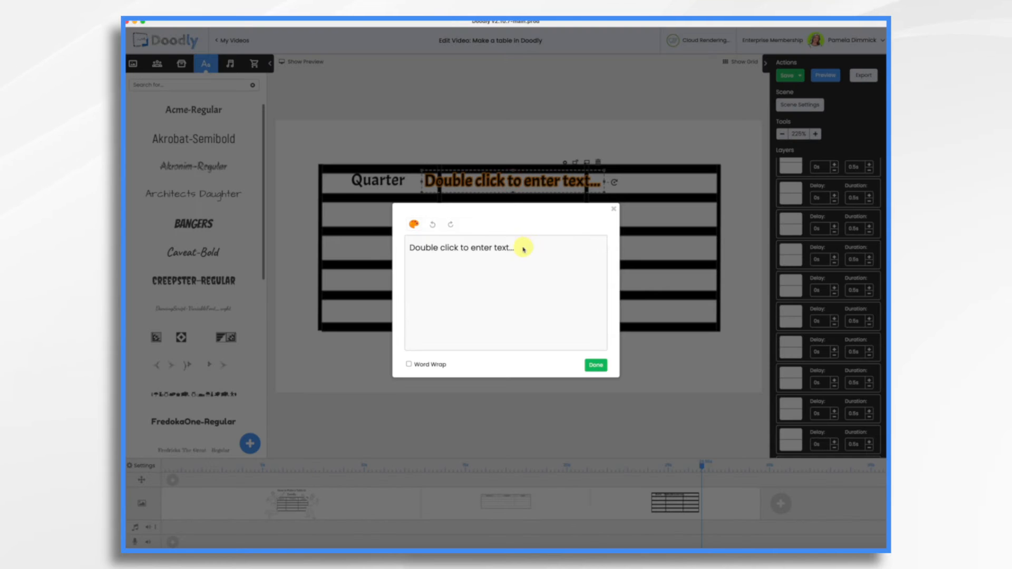
pyautogui.write('Product')
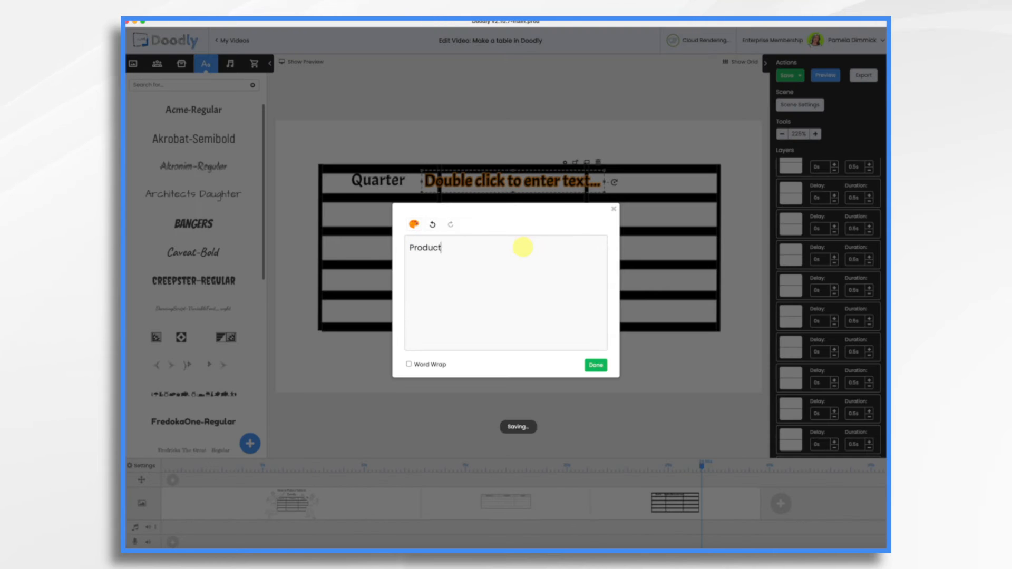
pyautogui.click(595, 361)
pyautogui.doubleClick(680, 181)
pyautogui.write('Sales')
pyautogui.click(594, 362)
# Step: Bottom-align the Quarter, Product and Sales texts relative to the selected assets and move them slightly down within the header row
pyautogui.click(400, 181)
pyautogui.keyDown('shift'); pyautogui.click(503, 181); pyautogui.keyUp('shift')
pyautogui.keyDown('shift'); pyautogui.click(667, 183); pyautogui.keyUp('shift')
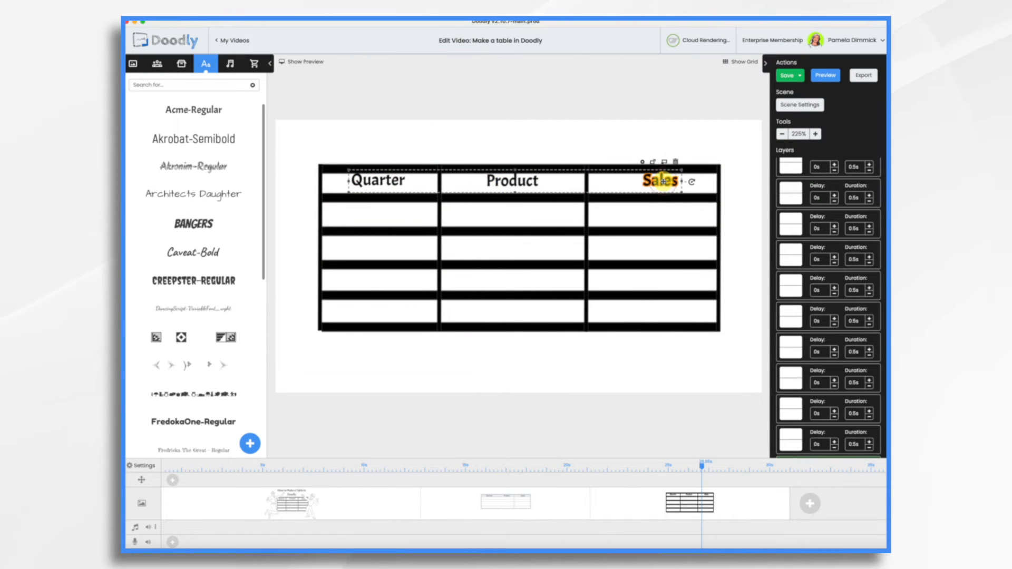
pyautogui.rightClick(666, 183)
pyautogui.moveTo(687, 295)
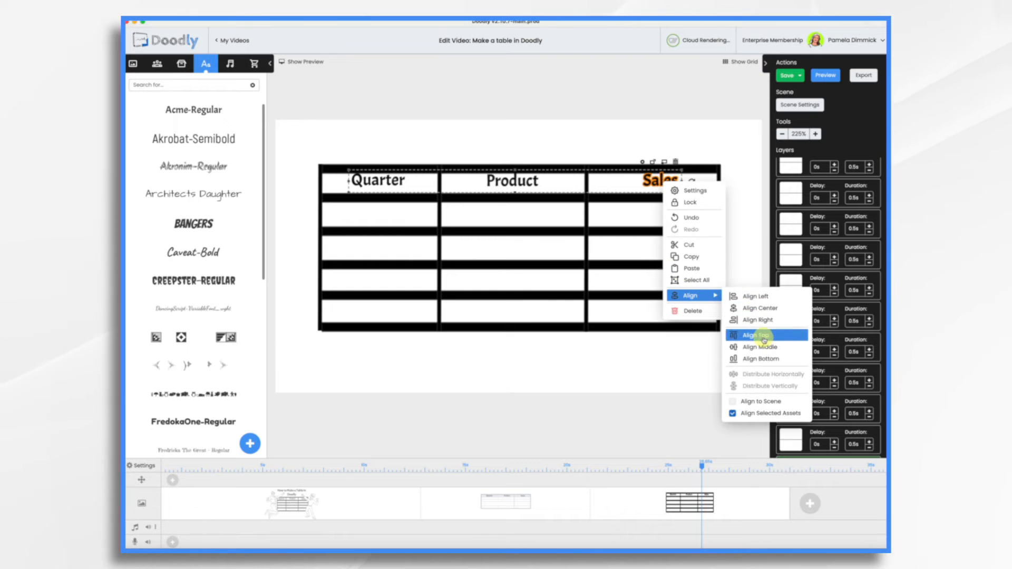
pyautogui.click(764, 360)
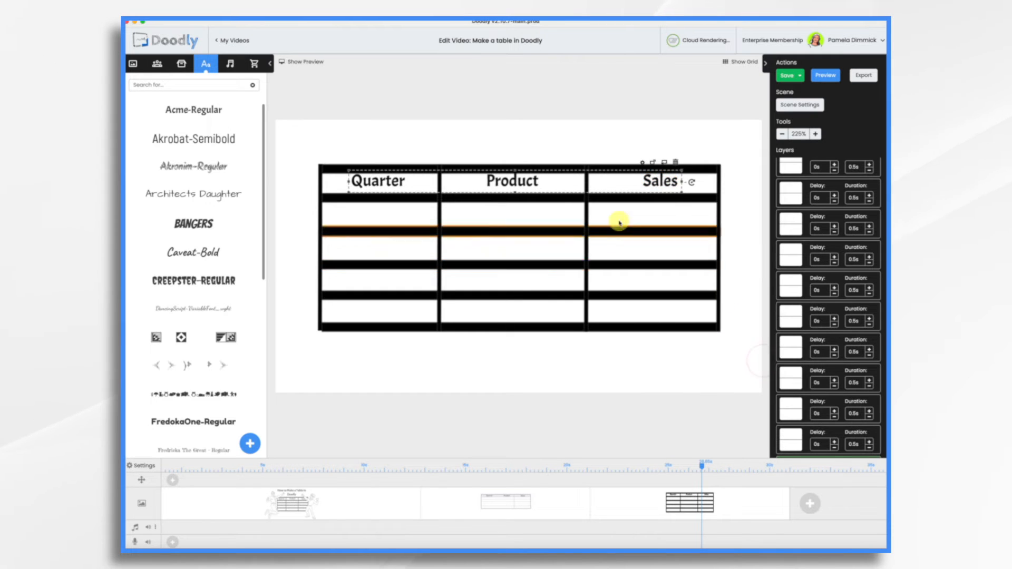
pyautogui.moveTo(523, 181); pyautogui.dragTo(523, 184)
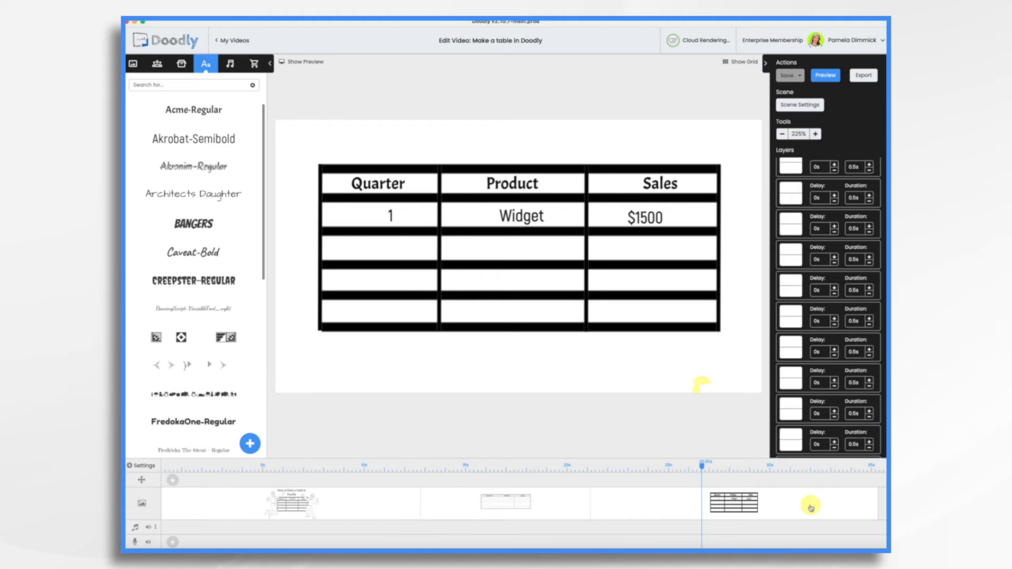
# Step: Add a blank scene at the end of the timeline and switch to the empty Excel workbook, repositioning its window
pyautogui.hscroll(3, 810, 508)
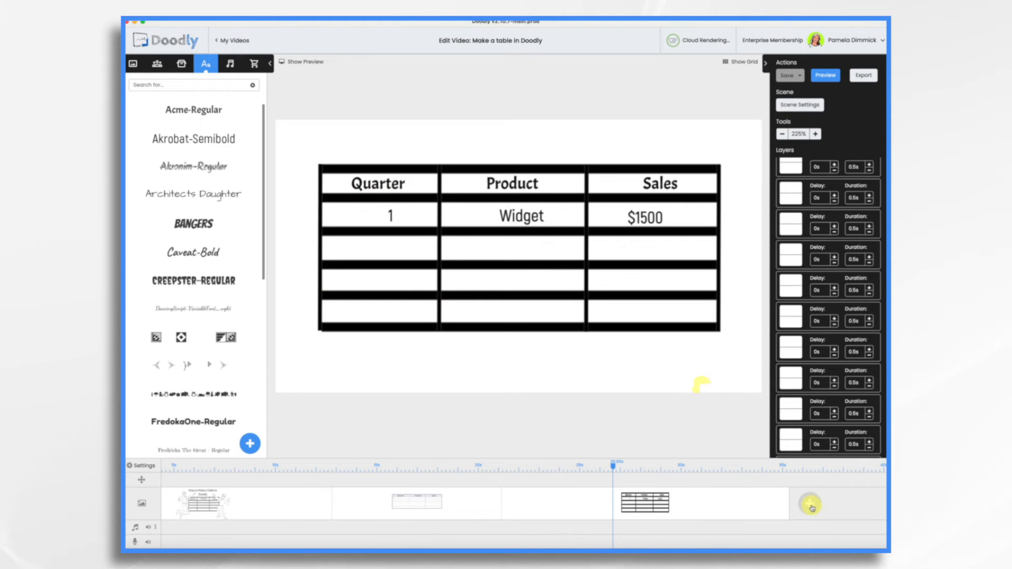
pyautogui.click(811, 506)
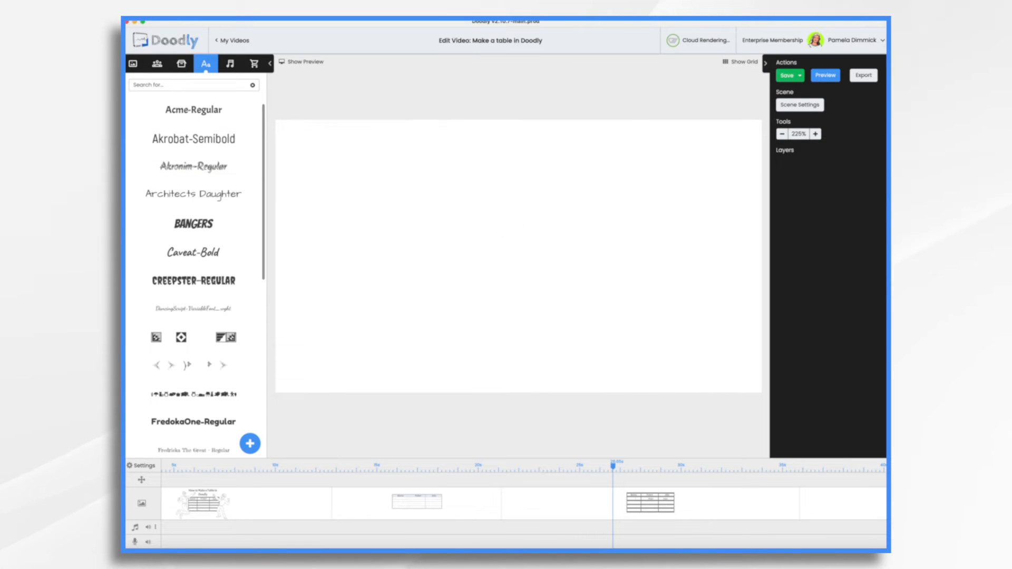
pyautogui.press('super+Tab')
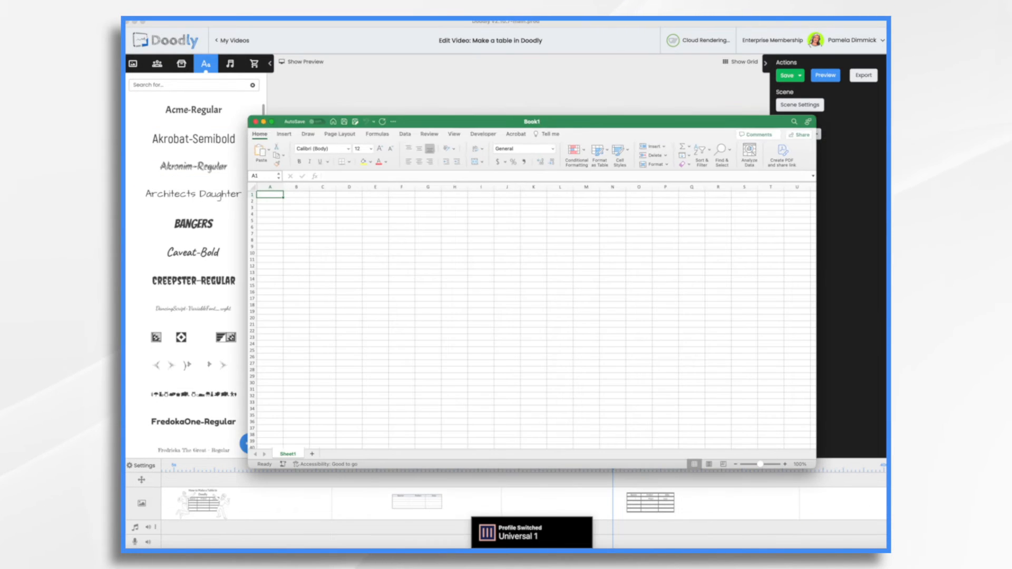
pyautogui.moveTo(488, 125); pyautogui.dragTo(615, 129)
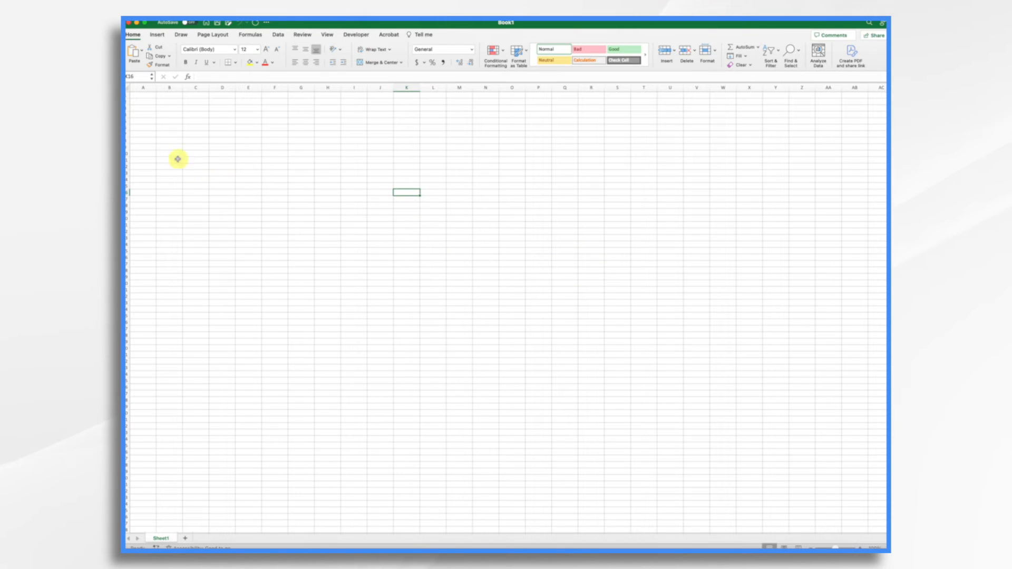
# Step: Set the height of worksheet rows 10 to 15 to 30
pyautogui.click(127, 153)
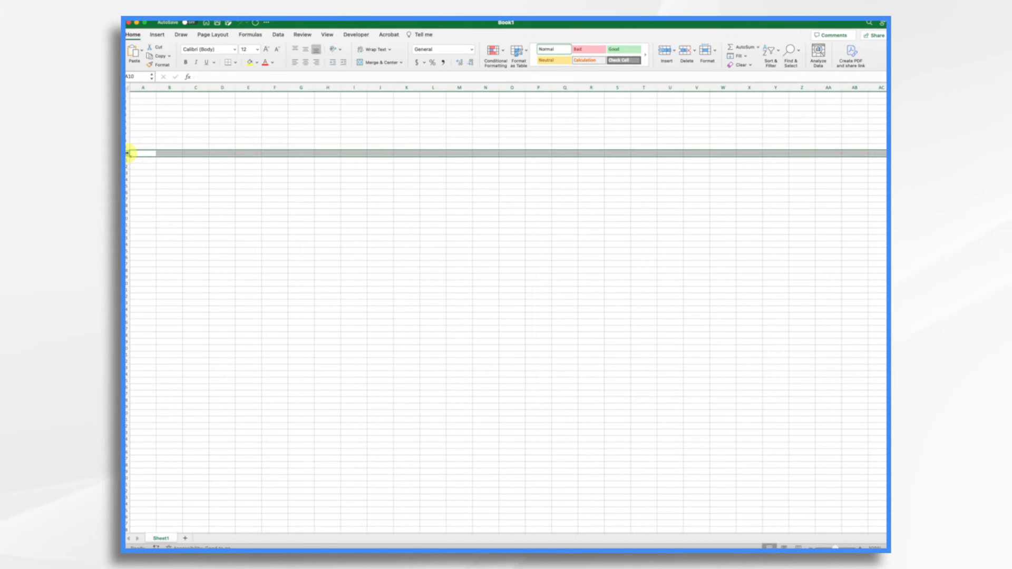
pyautogui.moveTo(128, 153); pyautogui.dragTo(128, 201)
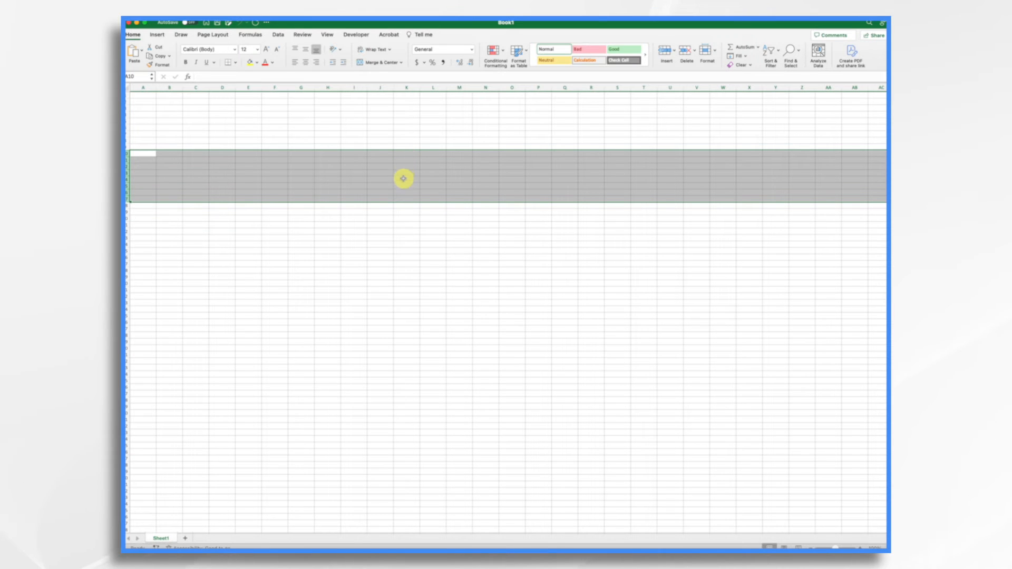
pyautogui.hotkey('shift', 'Up')
pyautogui.hotkey('shift', 'Up')
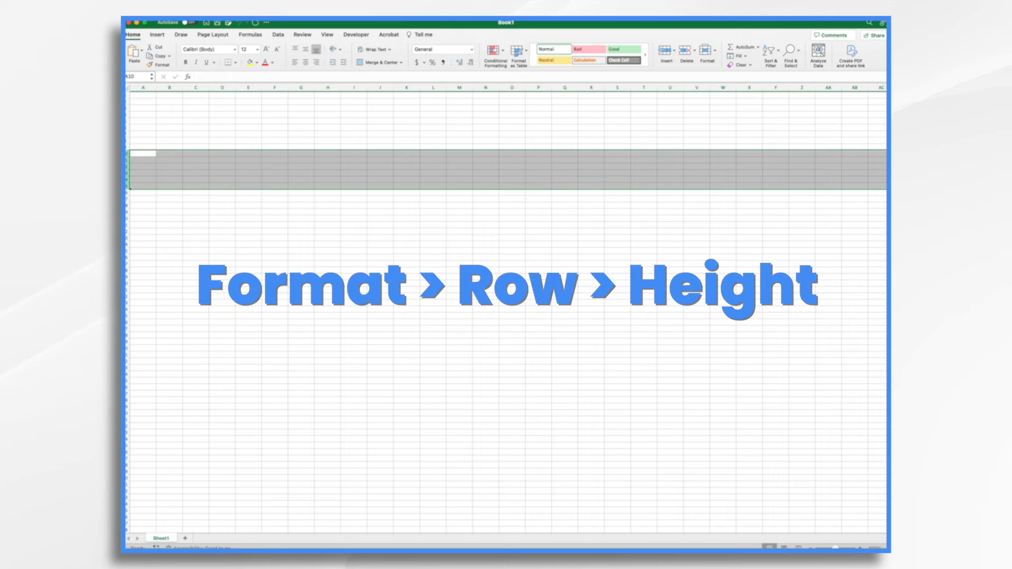
pyautogui.click(167, 13)
pyautogui.moveTo(177, 35)
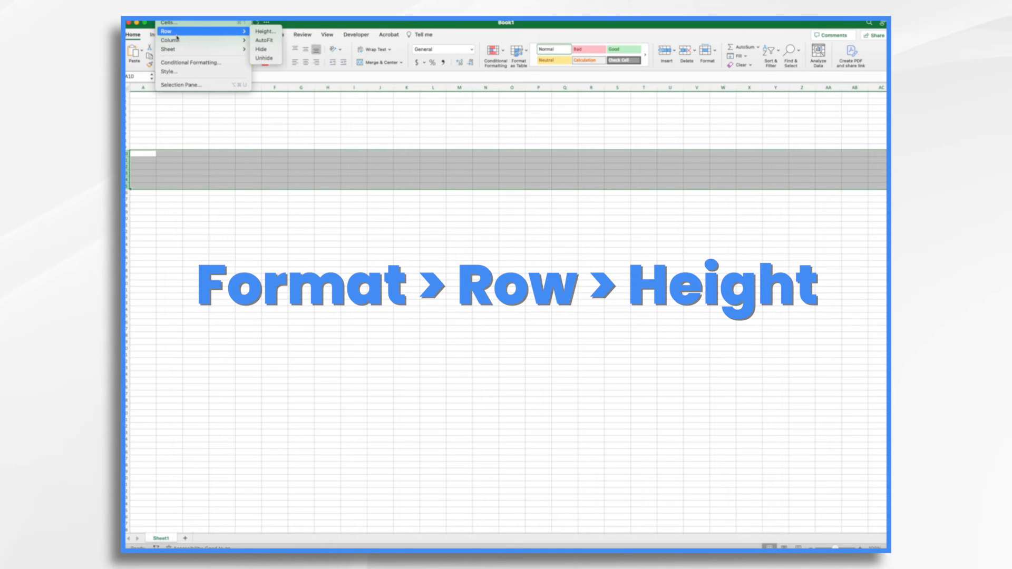
pyautogui.click(269, 32)
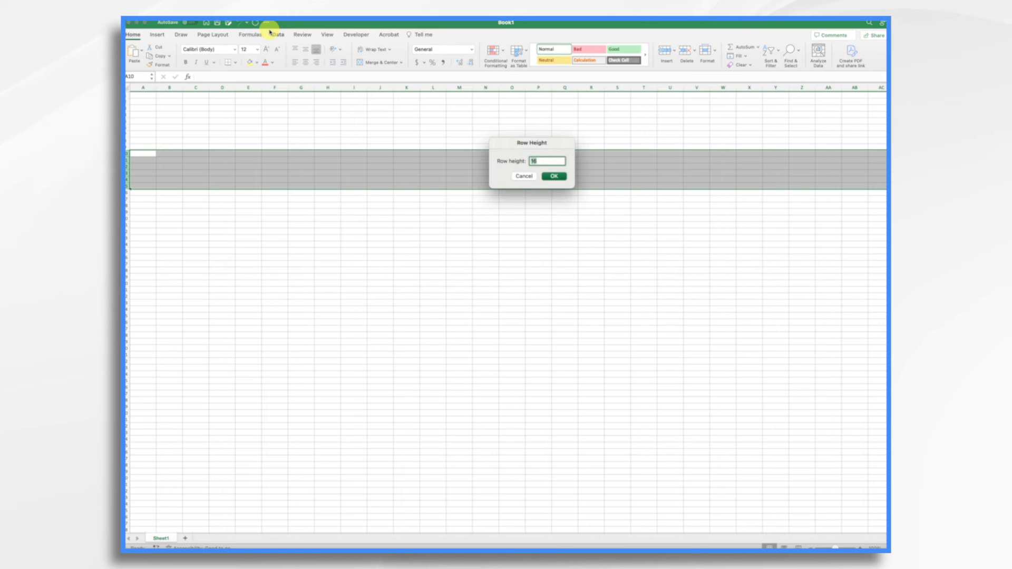
pyautogui.write('30')
pyautogui.press('Return')
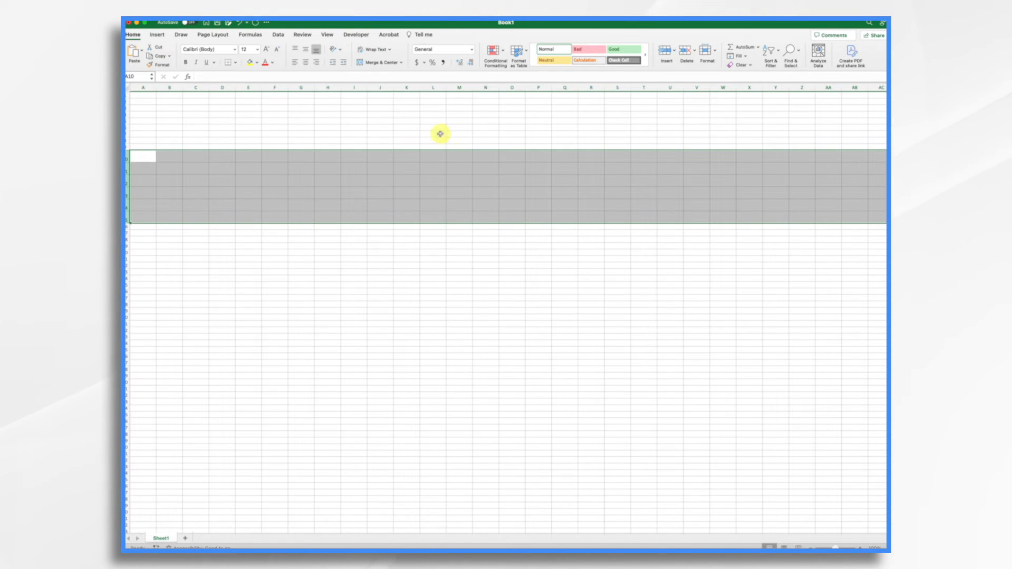
# Step: Select the three-column, six-row range J10:L15 and set its column width to 30
pyautogui.click(437, 162)
pyautogui.click(378, 152)
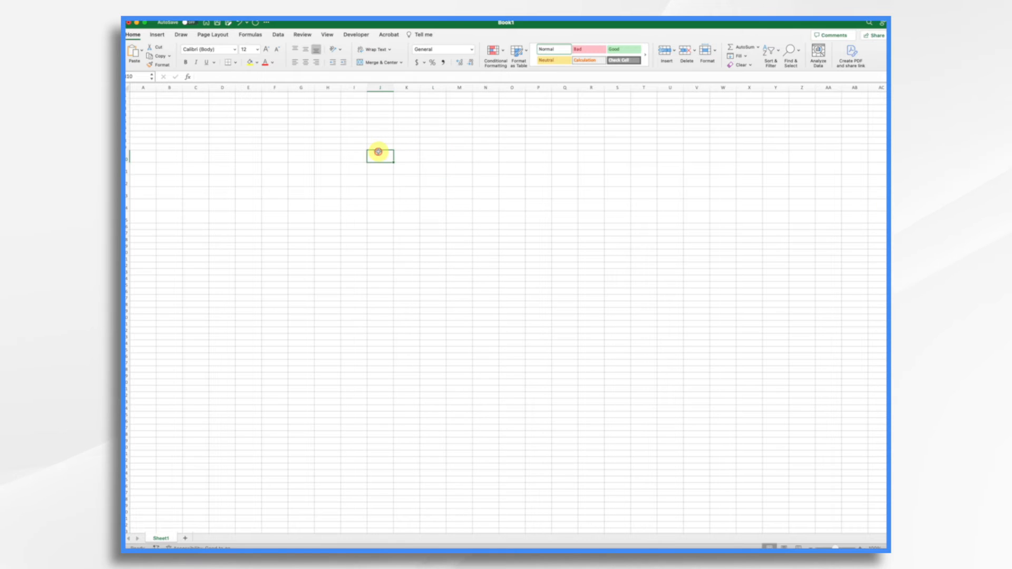
pyautogui.hotkey('shift', 'Right')
pyautogui.hotkey('shift', 'Right')
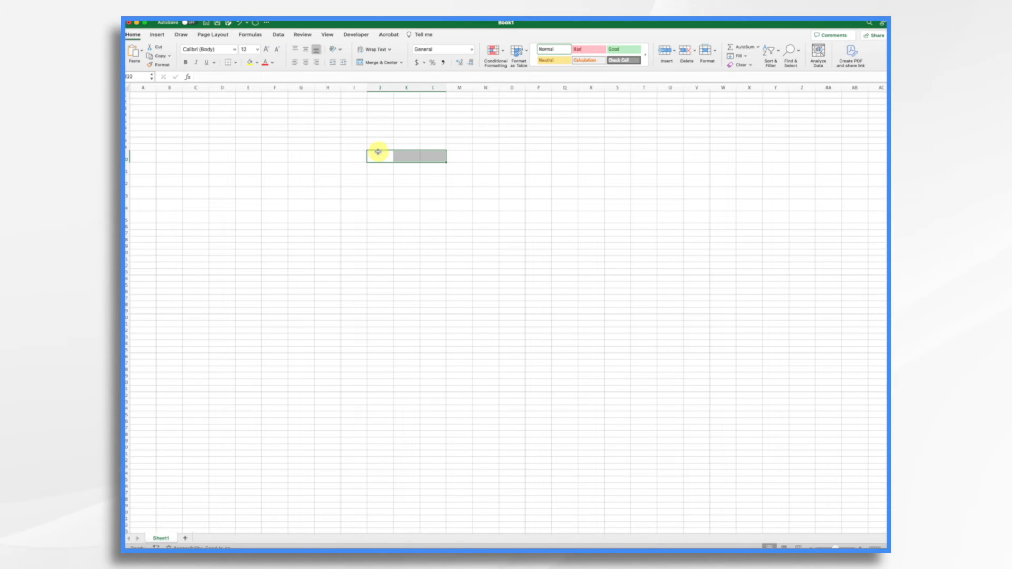
pyautogui.hotkey('shift', 'Down')
pyautogui.hotkey('shift', 'Down')
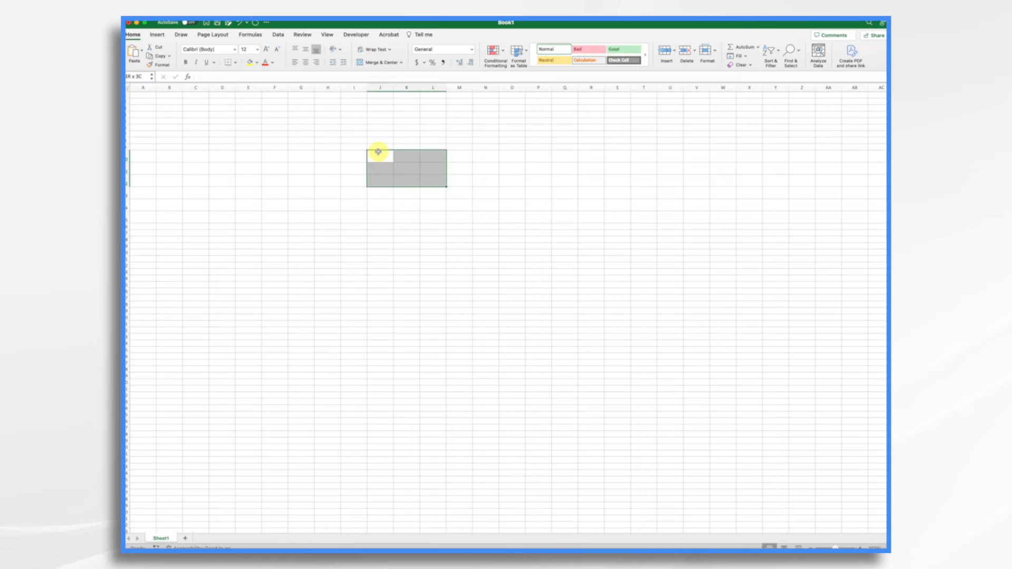
pyautogui.hotkey('shift', 'Down')
pyautogui.hotkey('shift', 'Down')
pyautogui.hotkey('shift', 'Down')
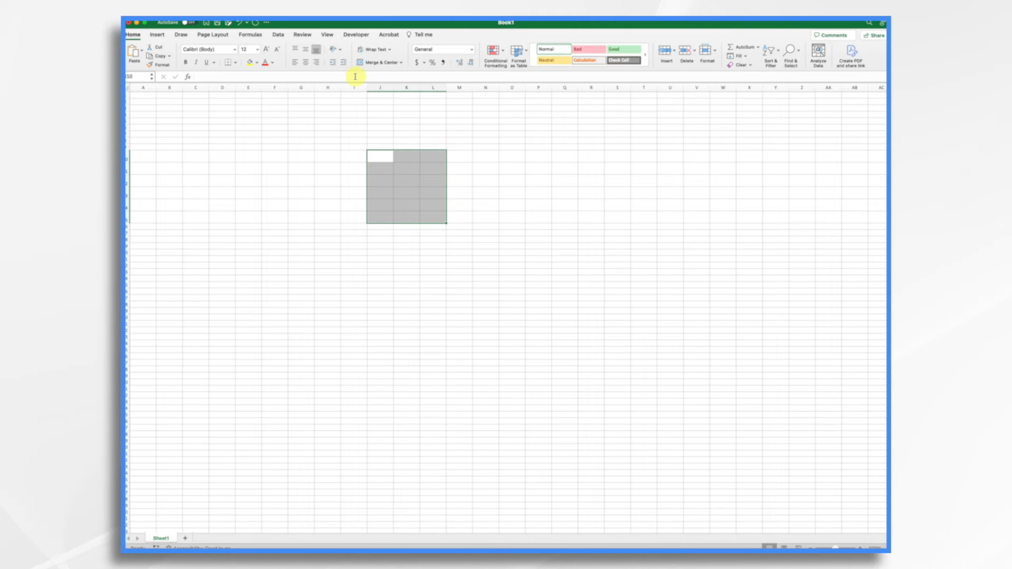
pyautogui.click(168, 13)
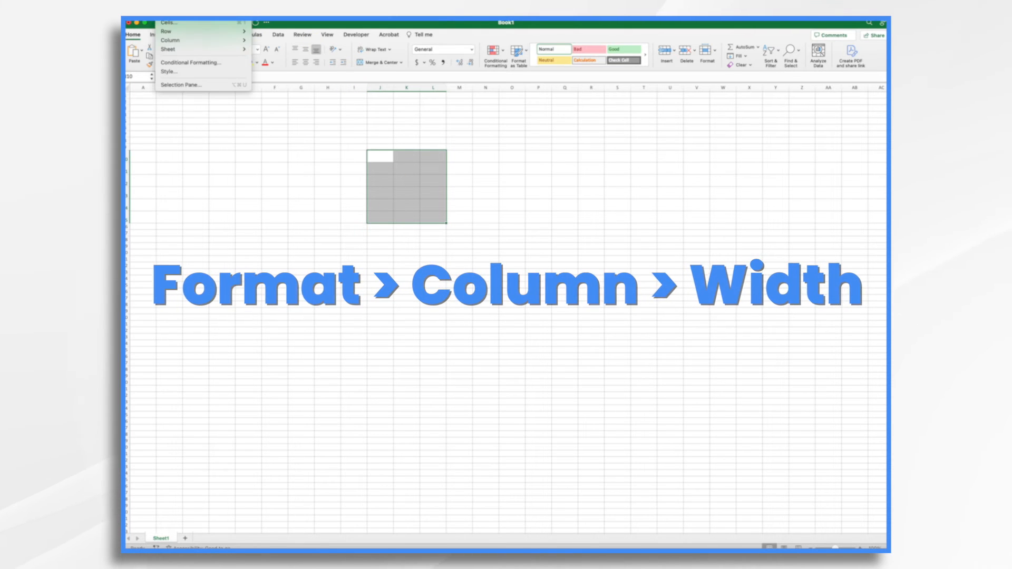
pyautogui.moveTo(174, 42)
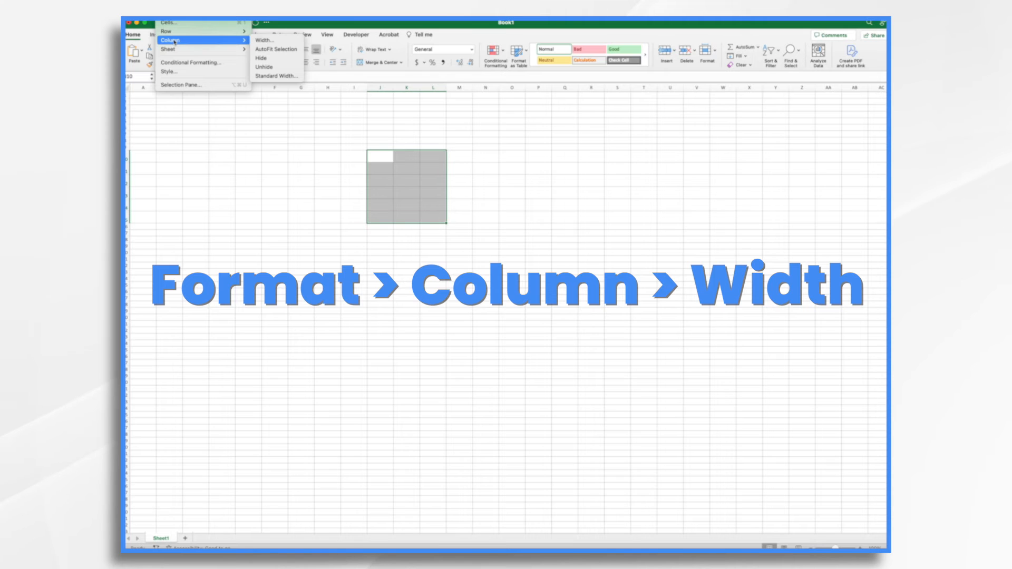
pyautogui.click(264, 40)
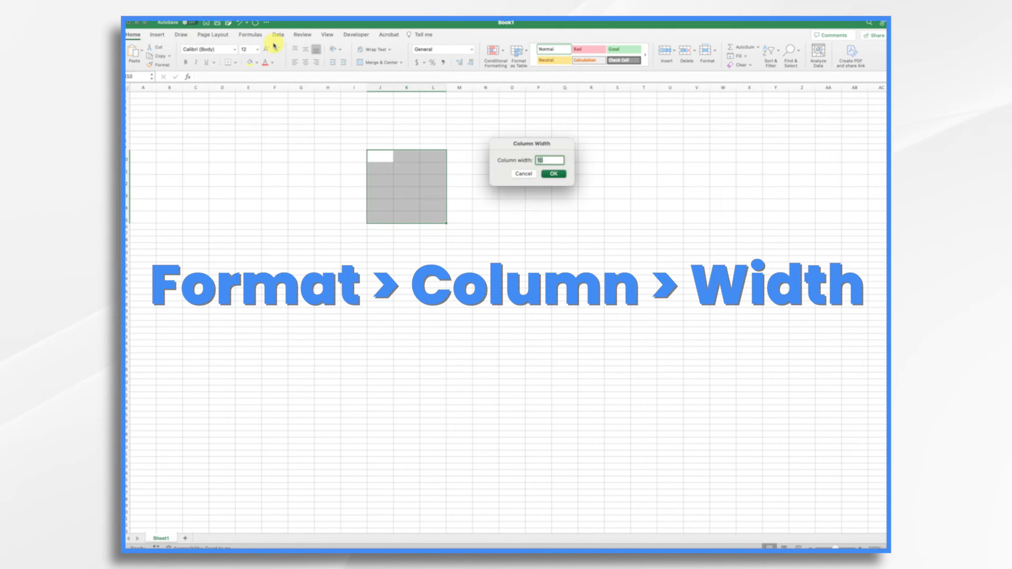
pyautogui.write('30')
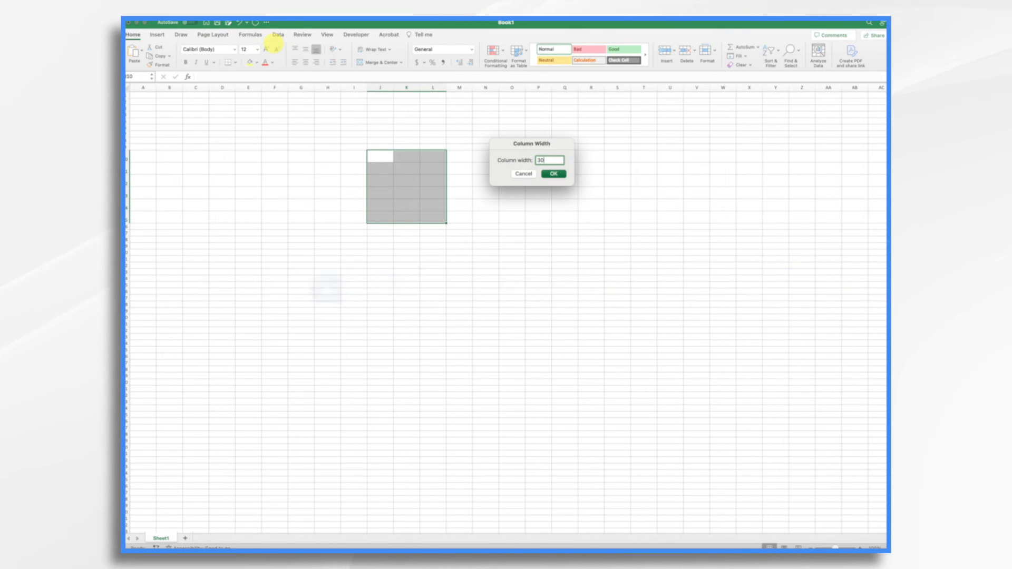
pyautogui.press('Return')
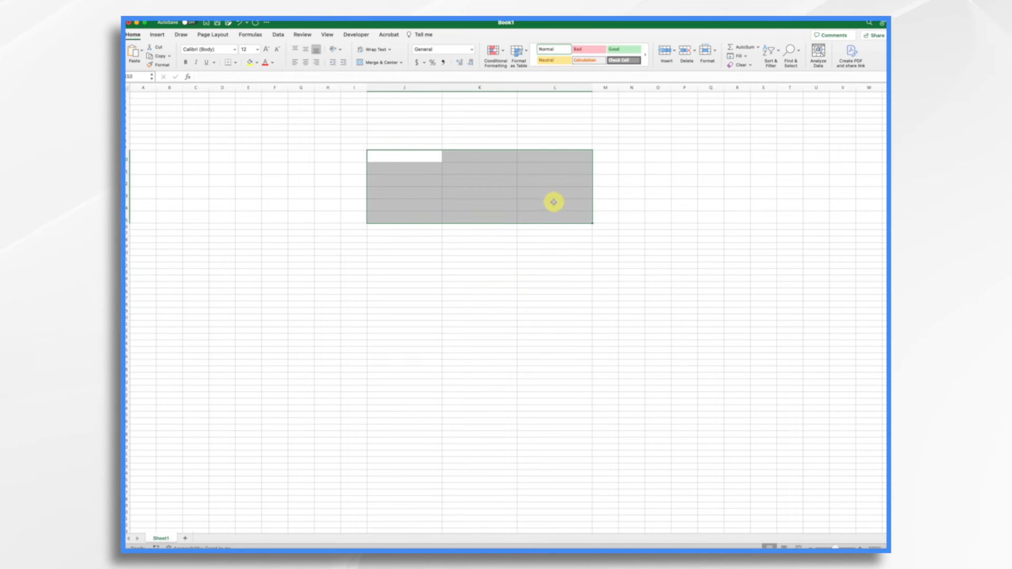
# Step: Apply All Borders to the selected three-column, six-row range J10:L15
pyautogui.click(235, 63)
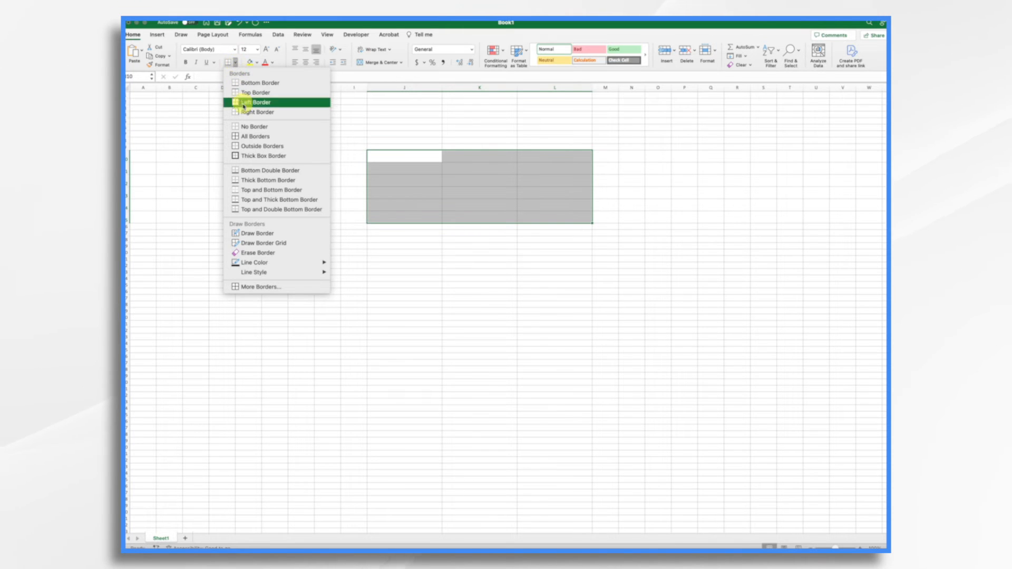
pyautogui.click(260, 138)
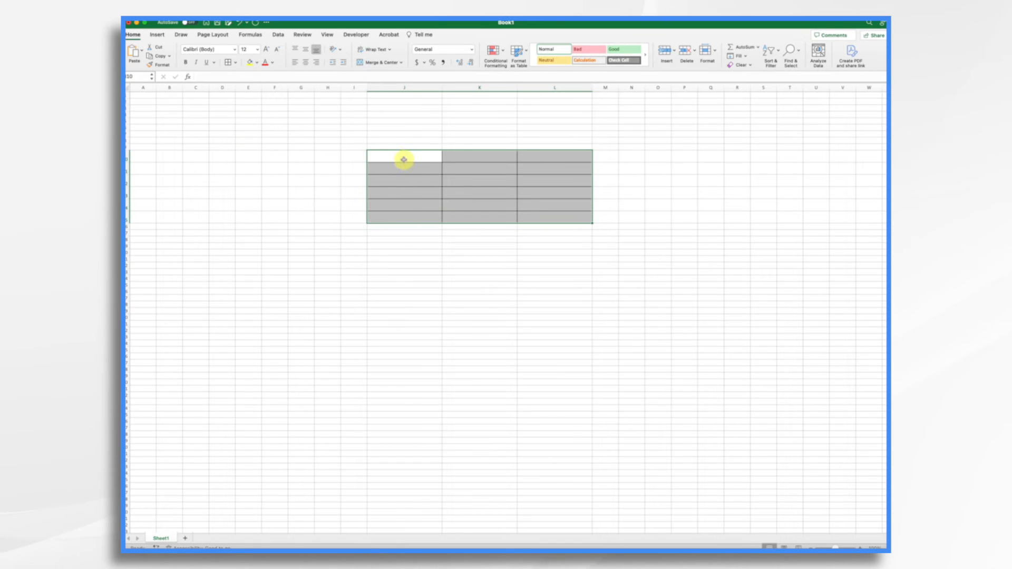
pyautogui.click(500, 261)
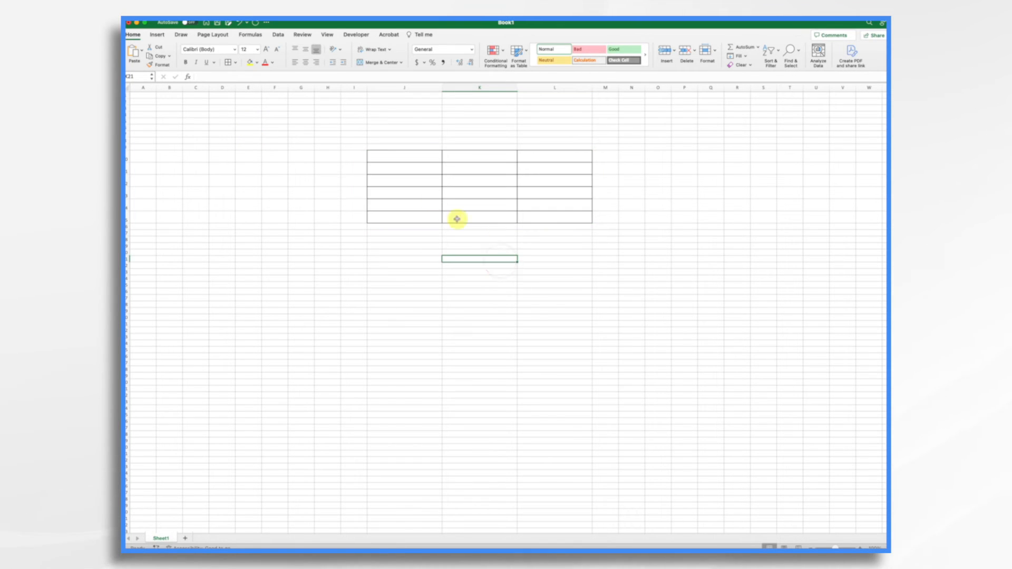
# Step: Add a Thick Box Border around the whole table range J10:L15
pyautogui.click(397, 156)
pyautogui.hotkey('shift', 'Right')
pyautogui.hotkey('shift', 'Right')
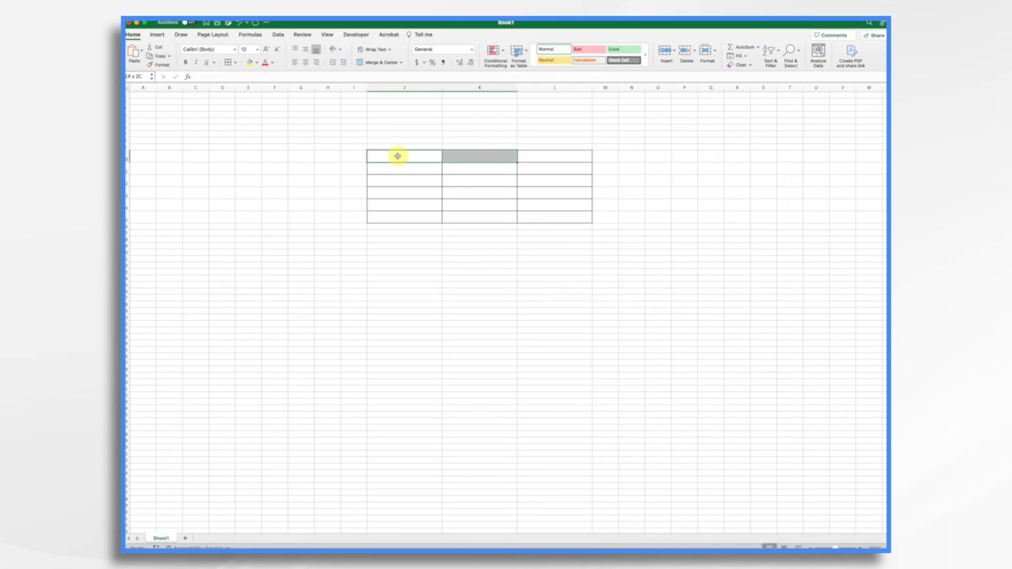
pyautogui.hotkey('shift', 'Down')
pyautogui.hotkey('shift', 'Down')
pyautogui.hotkey('shift', 'Down')
pyautogui.hotkey('shift', 'Down')
pyautogui.hotkey('shift', 'Down')
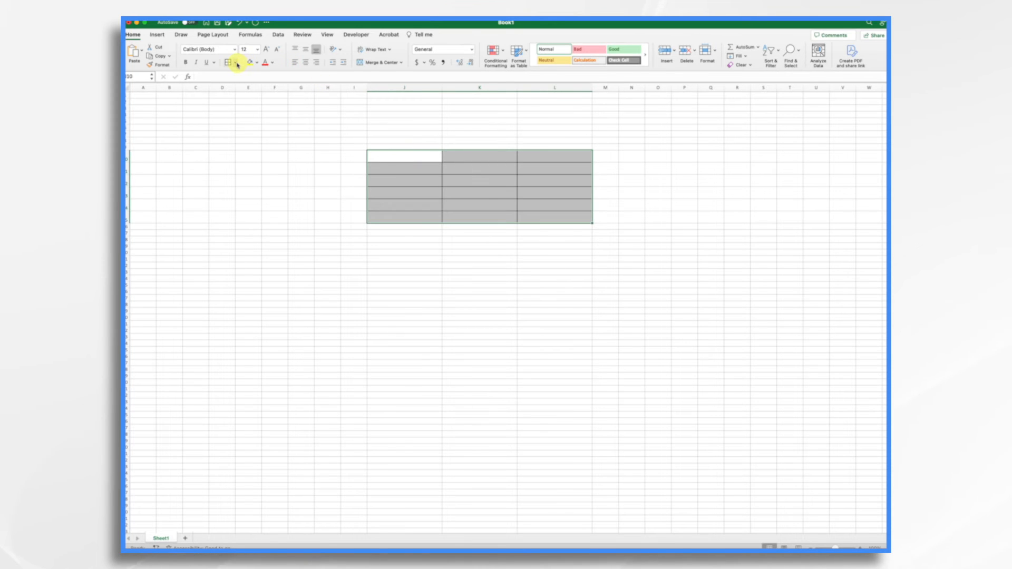
pyautogui.click(235, 63)
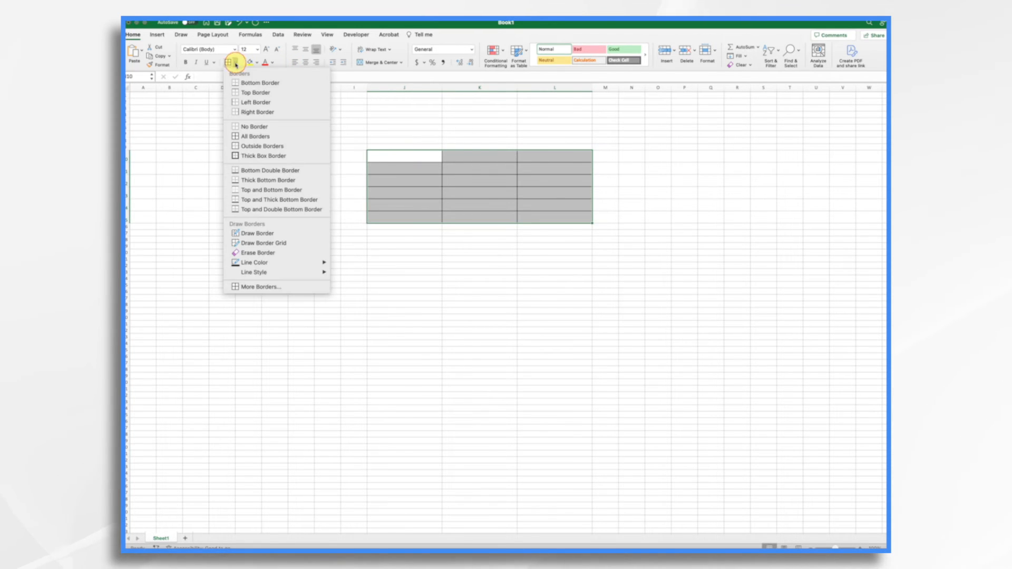
pyautogui.click(258, 157)
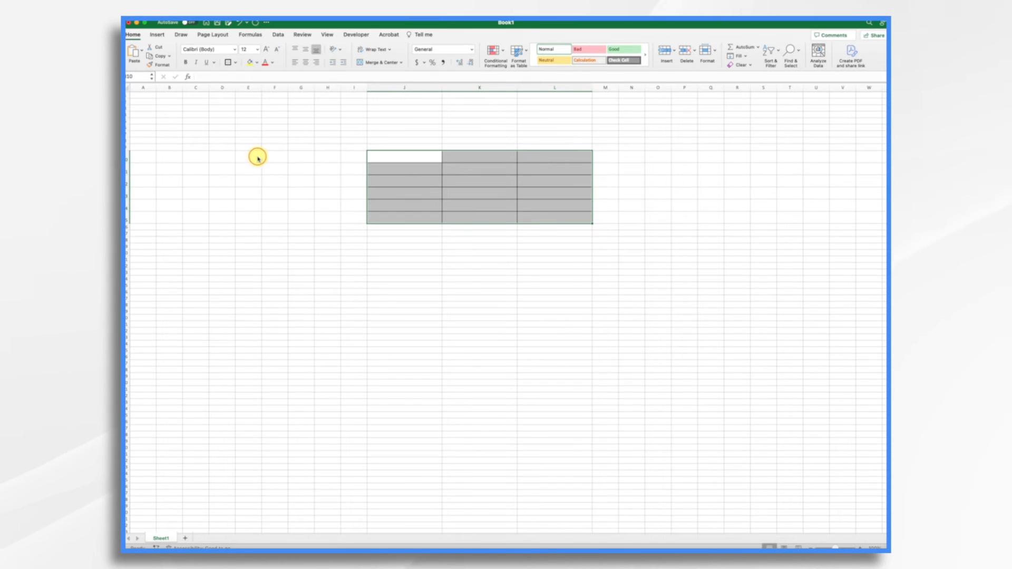
pyautogui.click(391, 253)
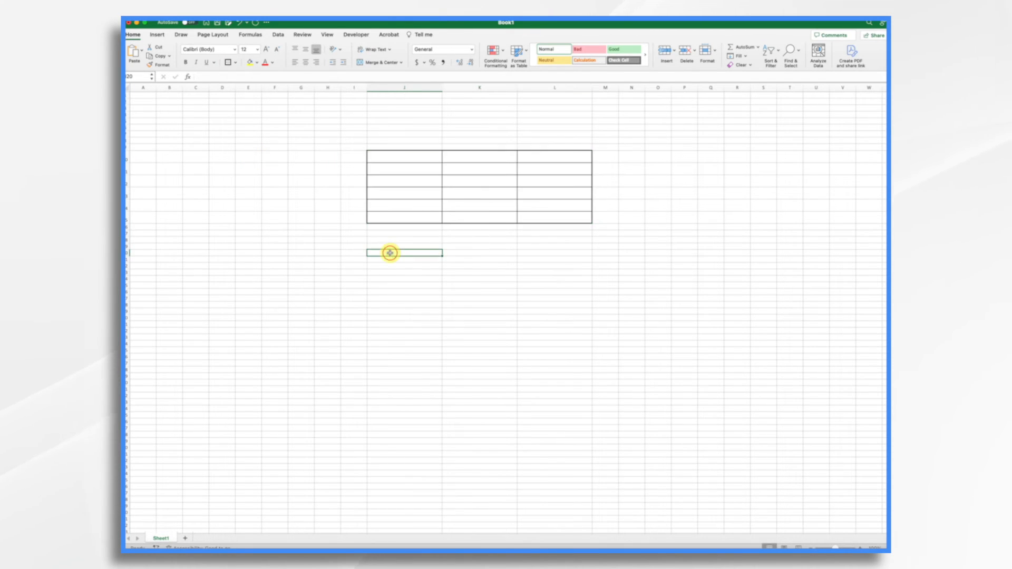
# Step: Apply a Thick Bottom Border to the table's header row, cells J10 to L10
pyautogui.click(372, 154)
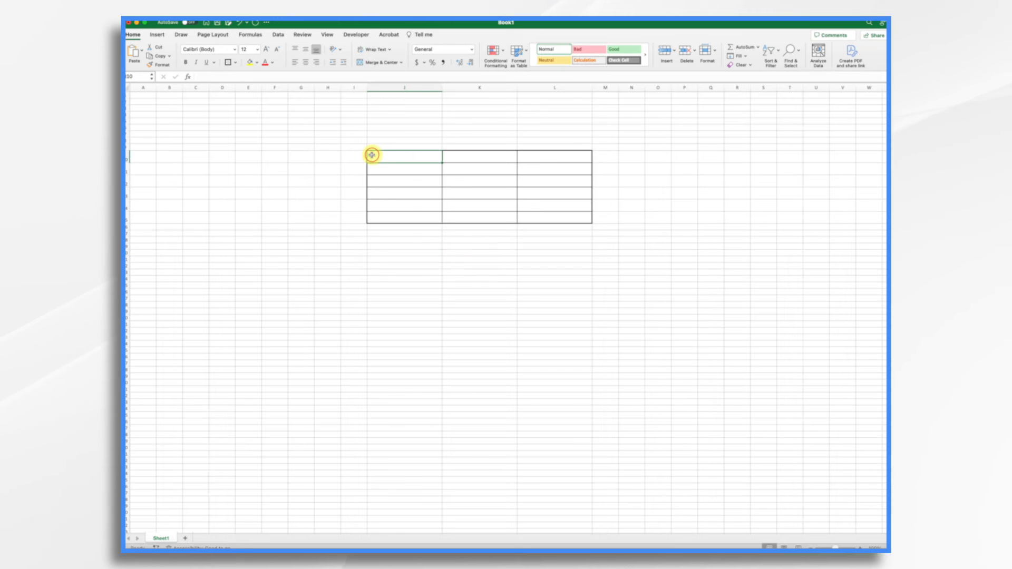
pyautogui.hotkey('shift', 'Right')
pyautogui.hotkey('shift', 'Right')
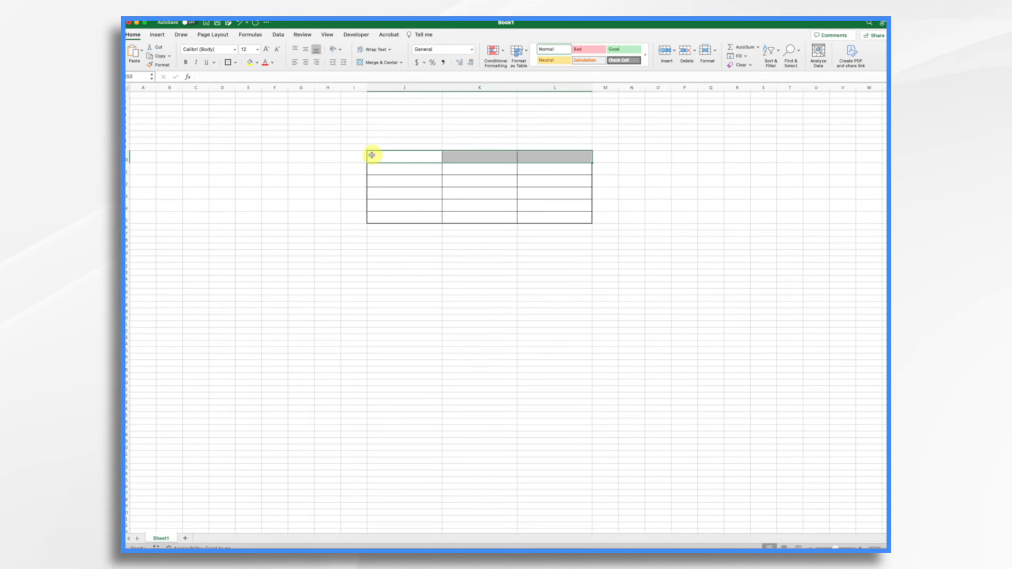
pyautogui.click(235, 63)
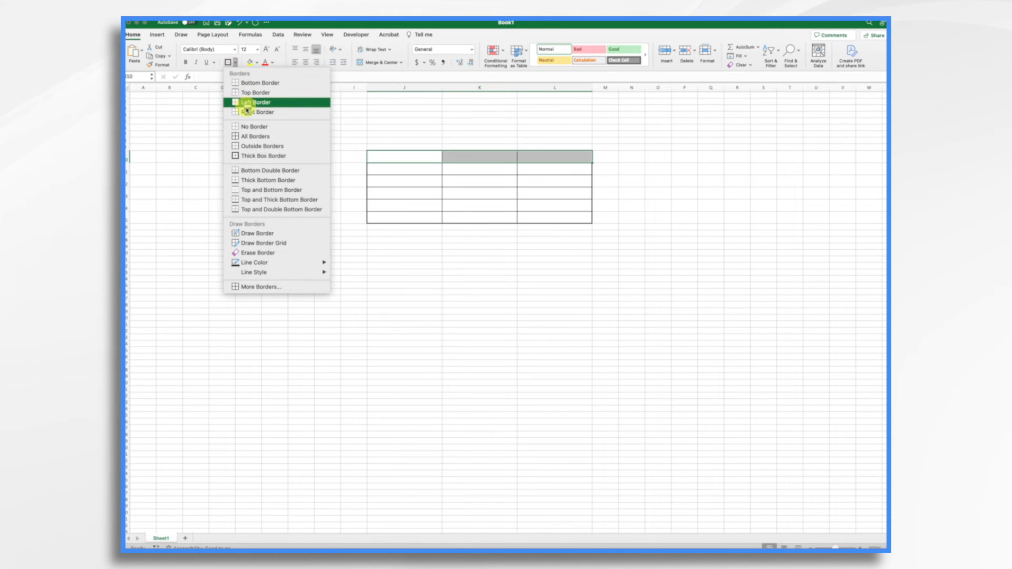
pyautogui.click(266, 182)
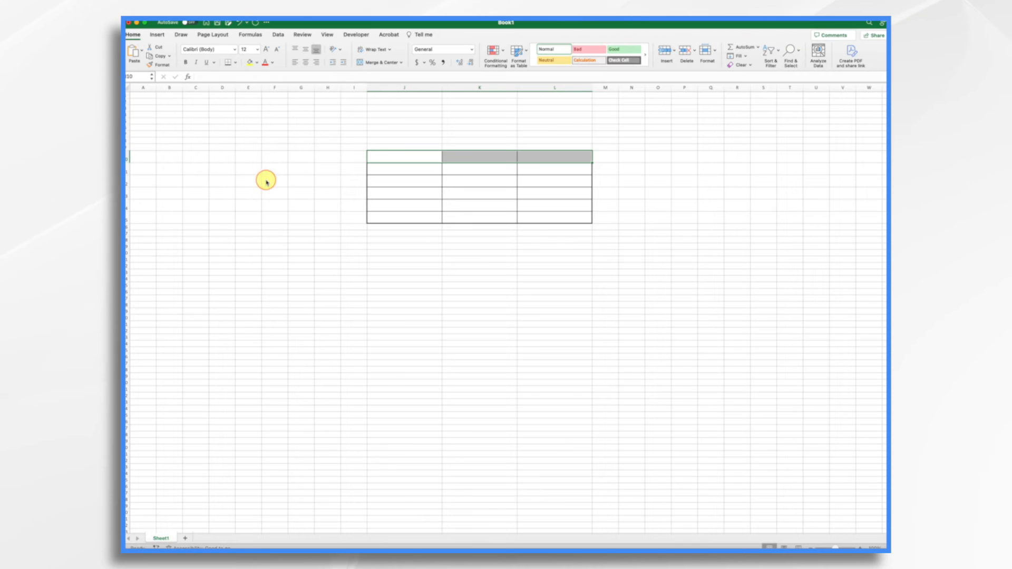
pyautogui.click(419, 257)
# Step: Fill the table's header row, cells J10 to L10, with a light gray theme color
pyautogui.click(397, 156)
pyautogui.hotkey('shift', 'Right')
pyautogui.hotkey('shift', 'Right')
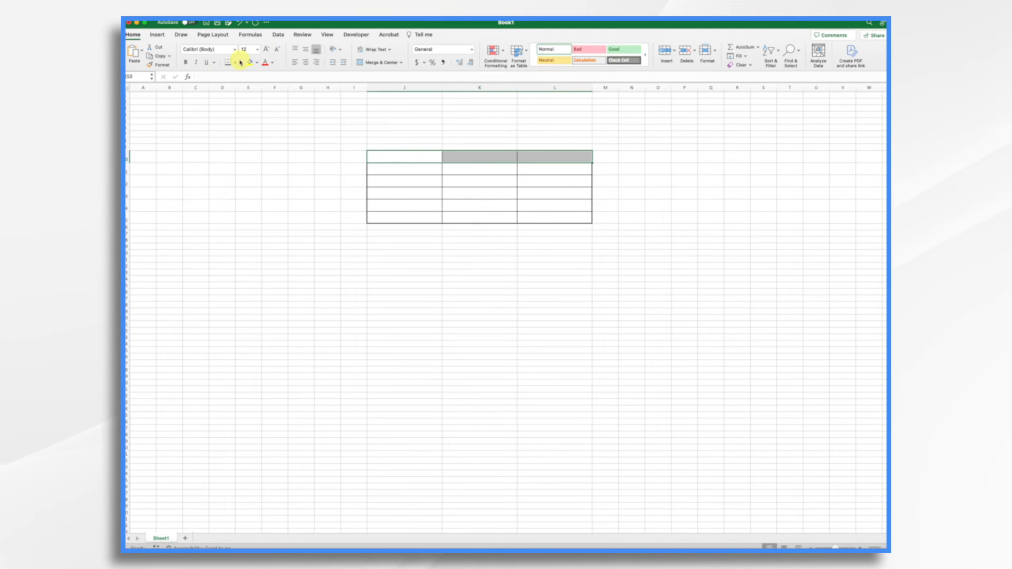
pyautogui.click(257, 63)
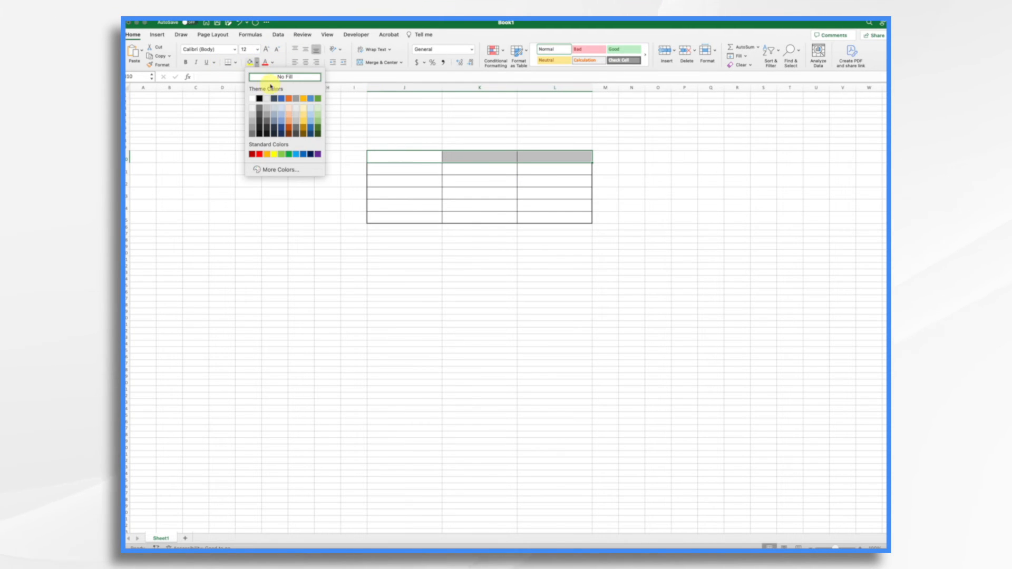
pyautogui.click(269, 110)
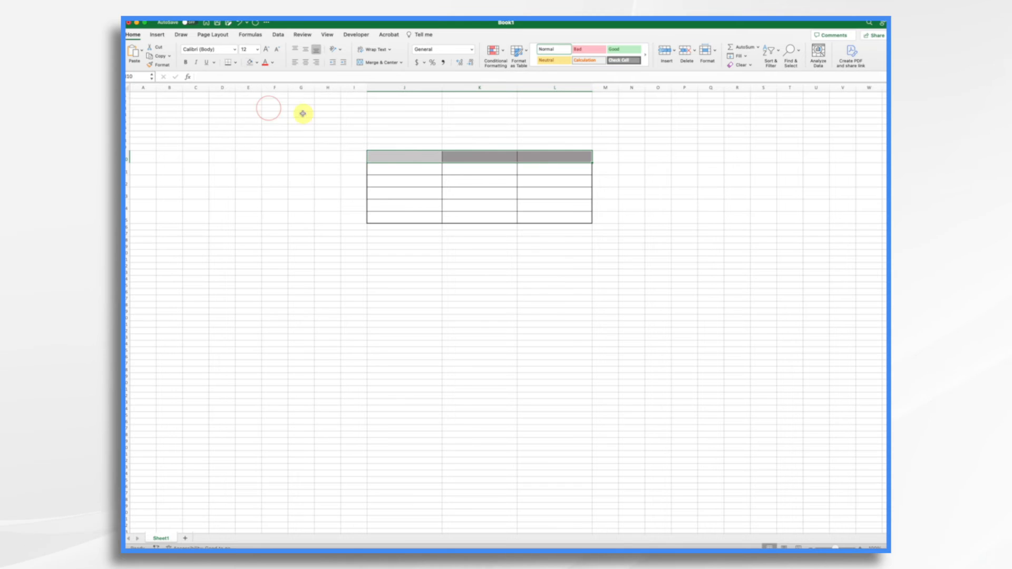
pyautogui.click(399, 171)
# Step: Fill the table's header row, cells J10 to L10, with a light green theme color
pyautogui.click(392, 155)
pyautogui.hotkey('shift', 'Right')
pyautogui.hotkey('shift', 'Right')
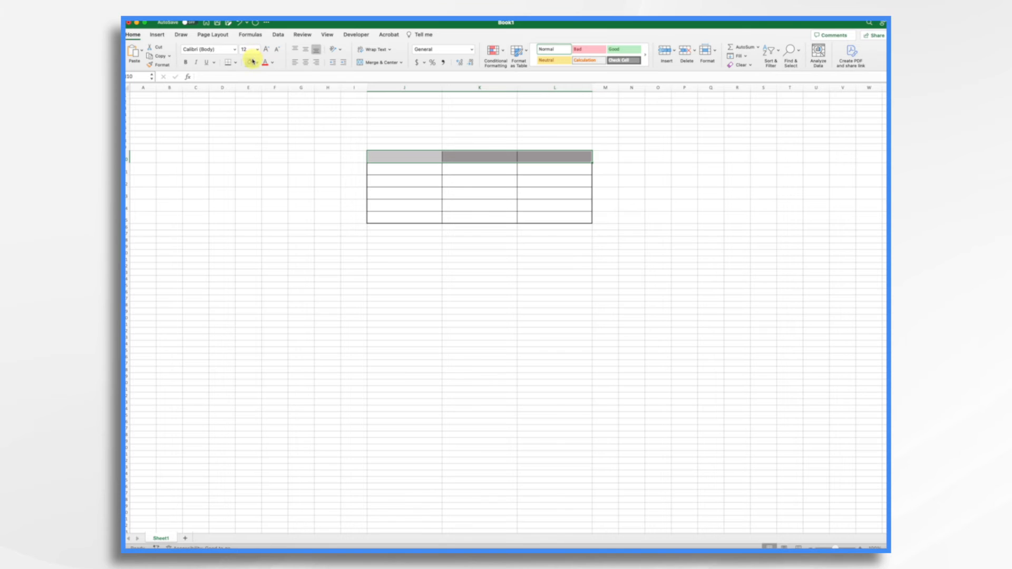
pyautogui.click(258, 64)
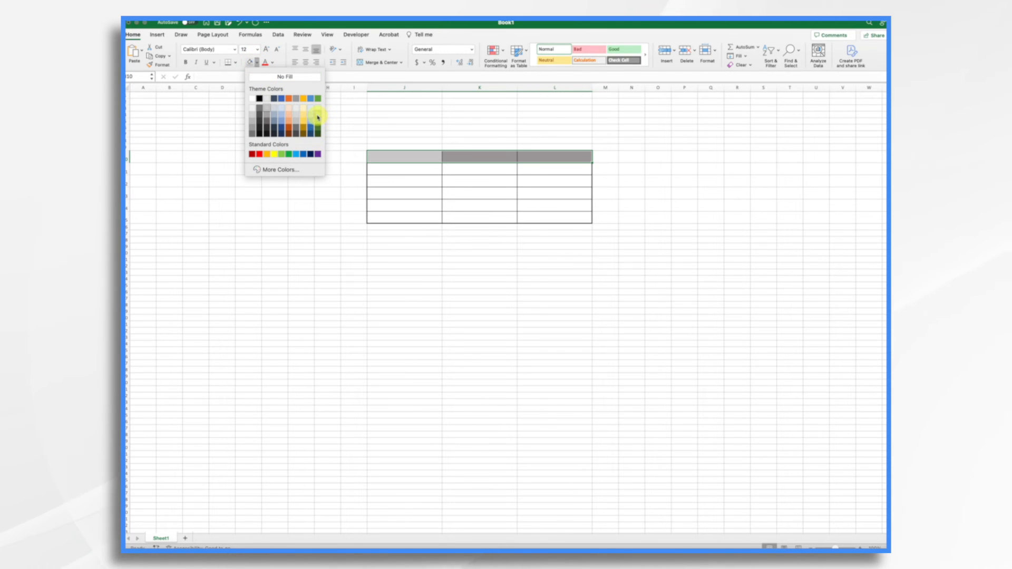
pyautogui.click(318, 118)
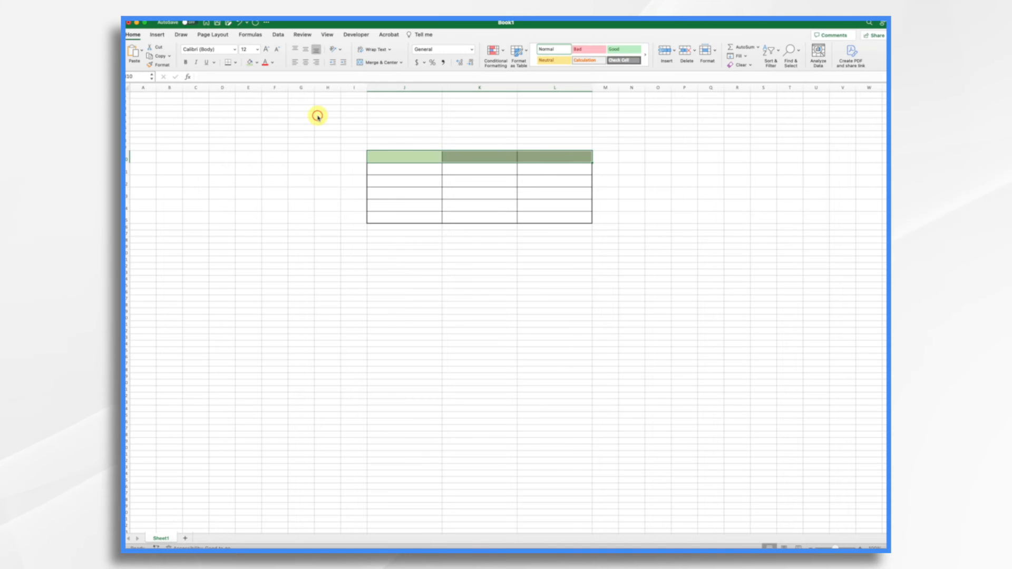
pyautogui.click(486, 272)
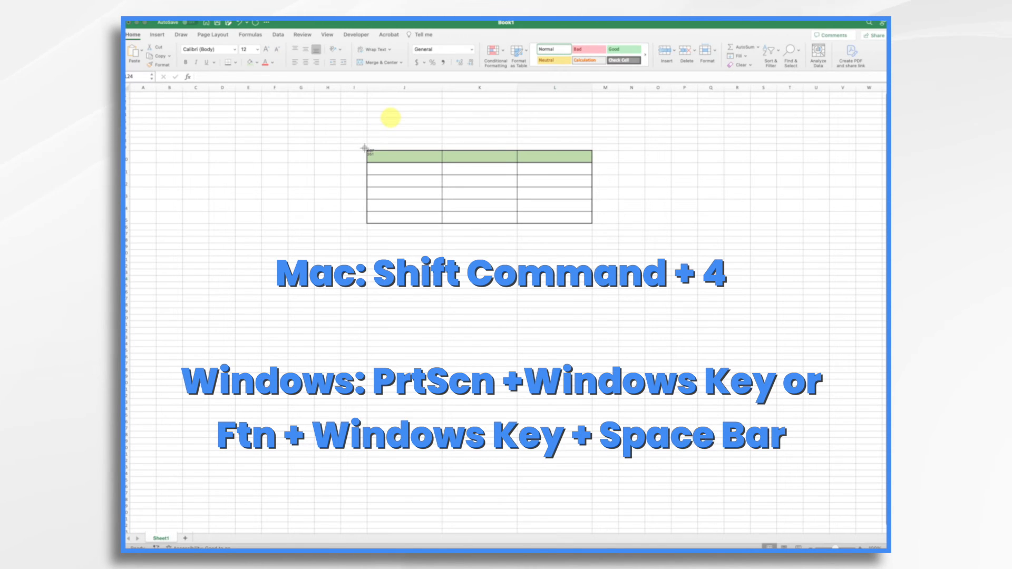
# Step: Capture a screenshot of only the formatted table area, framed tightly along its outer borders
pyautogui.moveTo(376, 153)
pyautogui.mouseDown()
pyautogui.moveTo(526, 216)
pyautogui.moveTo(593, 225)
pyautogui.mouseUp()
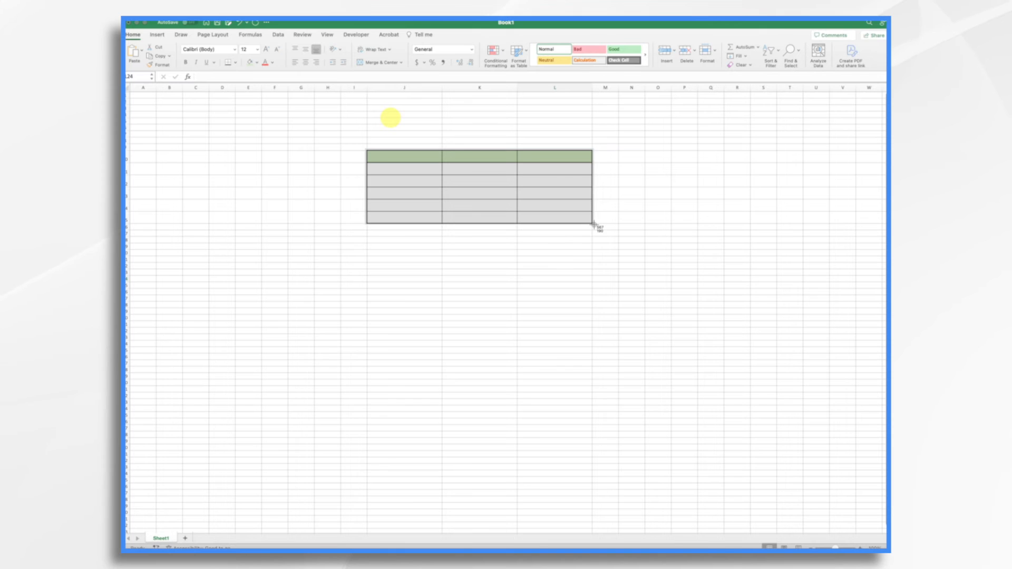
pyautogui.moveTo(594, 225)
pyautogui.mouseDown()
pyautogui.moveTo(638, 235)
pyautogui.moveTo(599, 227)
pyautogui.mouseUp()
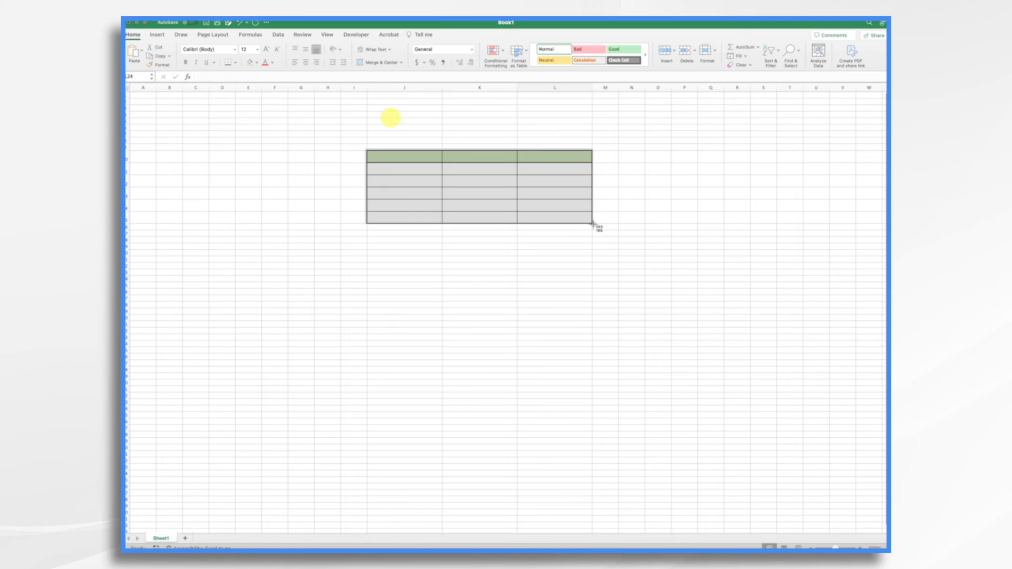
pyautogui.moveTo(592, 223); pyautogui.dragTo(593, 224)
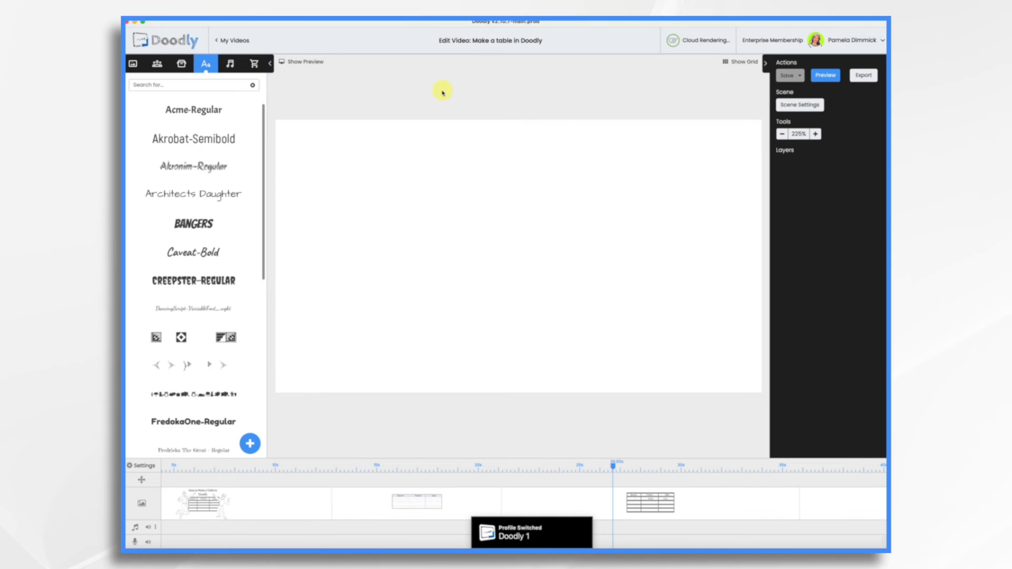
# Step: Switch to Doodly and add the table screenshot 2023-12-05 11.16.58.png as a new prop titled "Excel Table"
pyautogui.click(181, 63)
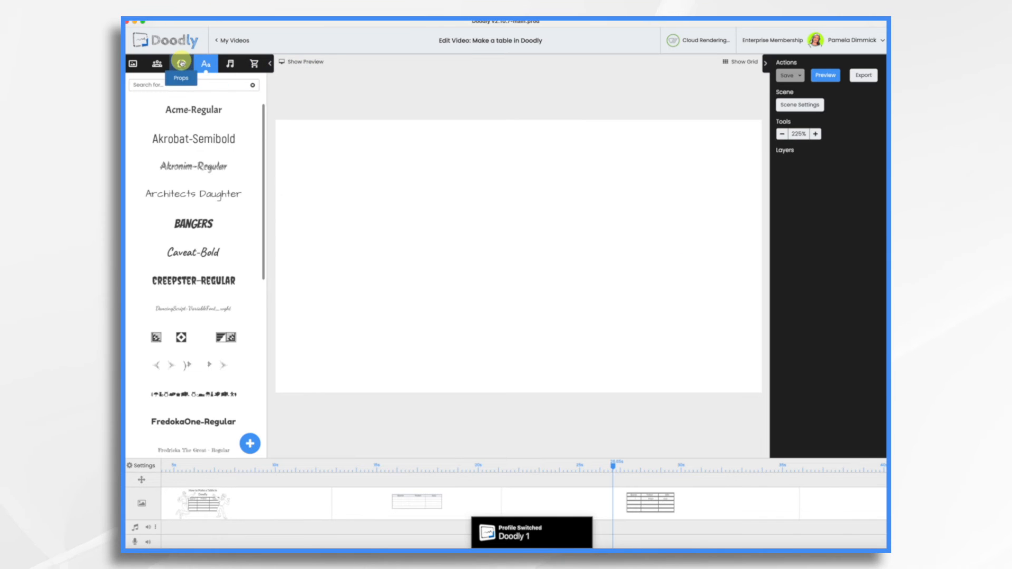
pyautogui.click(250, 443)
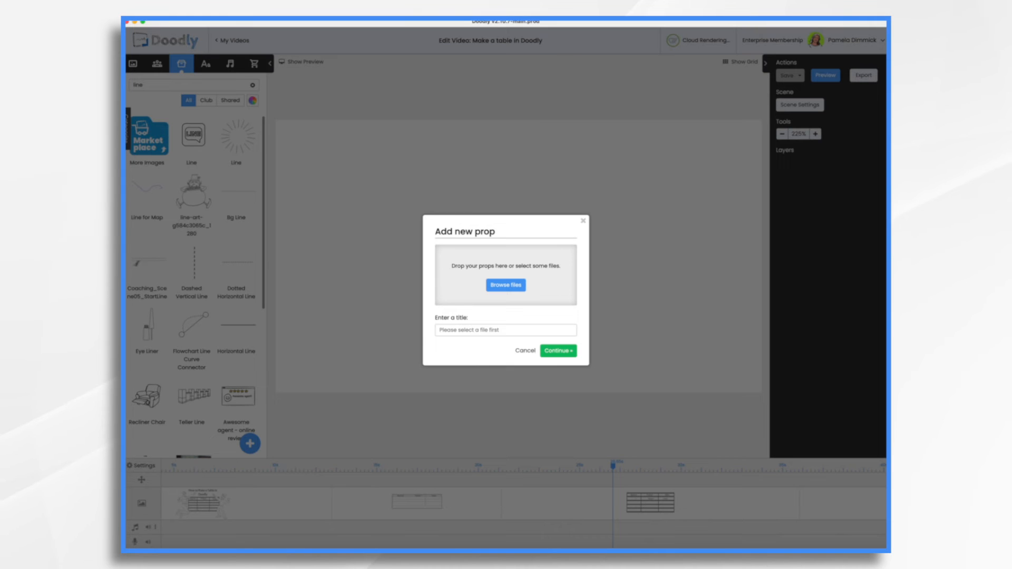
pyautogui.moveTo(520, 235); pyautogui.dragTo(485, 238)
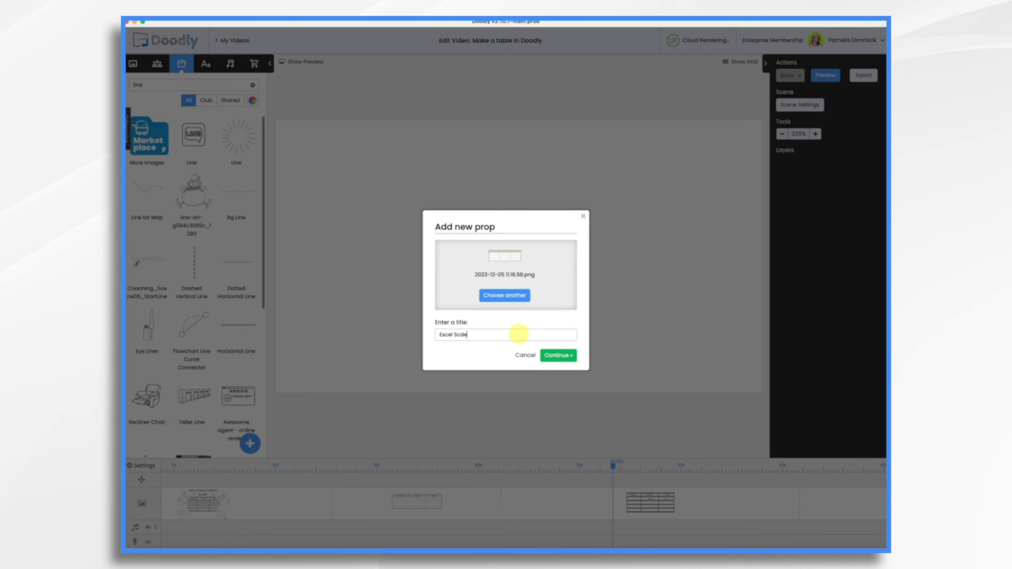
pyautogui.click(558, 355)
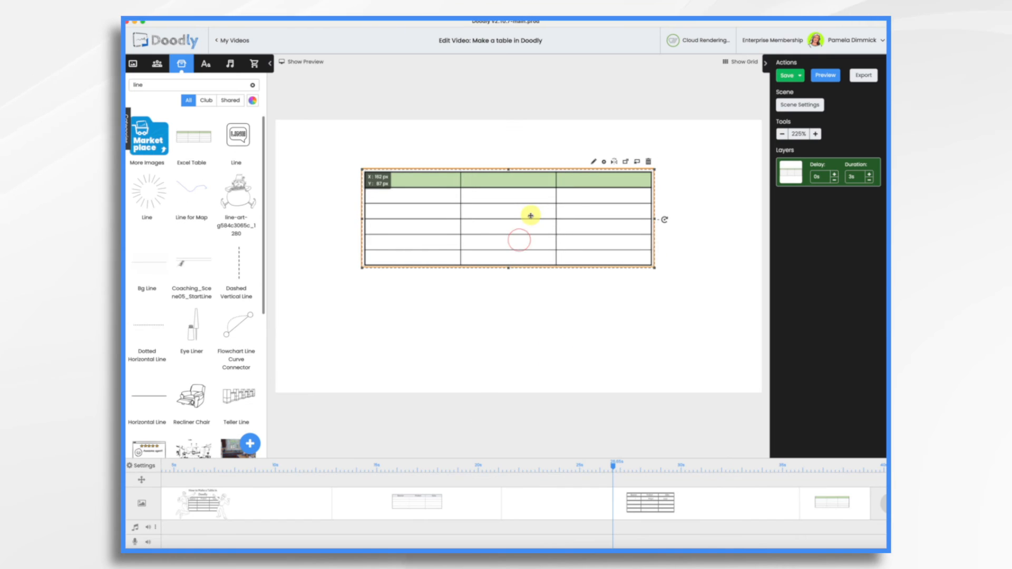
# Step: Enlarge the Excel table prop to fill most of the canvas width and move it to the middle of the scene
pyautogui.moveTo(649, 269); pyautogui.dragTo(748, 366)
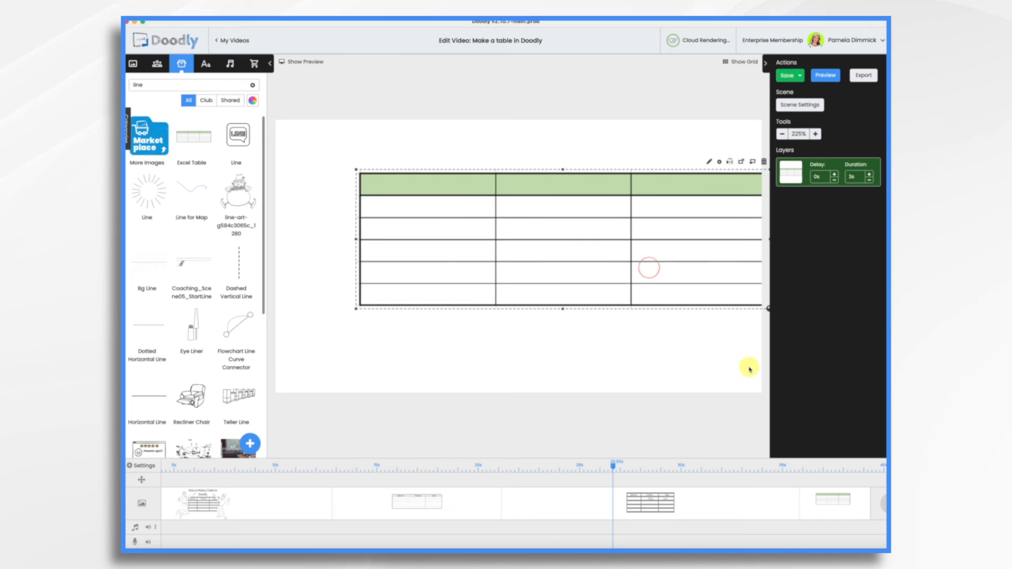
pyautogui.moveTo(641, 283); pyautogui.dragTo(566, 263)
pyautogui.click(302, 198)
pyautogui.click(318, 176)
pyautogui.click(327, 343)
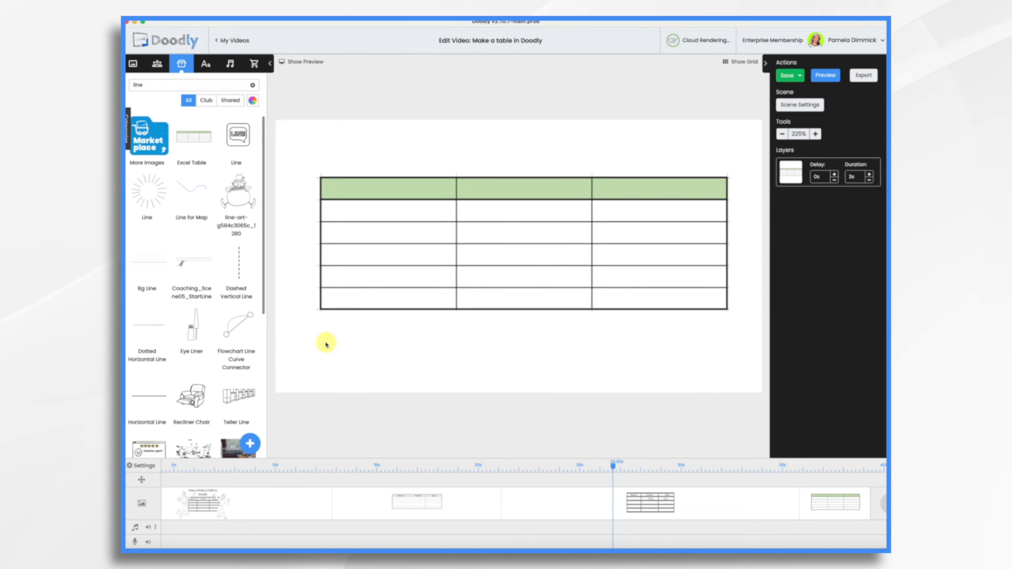
pyautogui.click(323, 185)
pyautogui.click(312, 179)
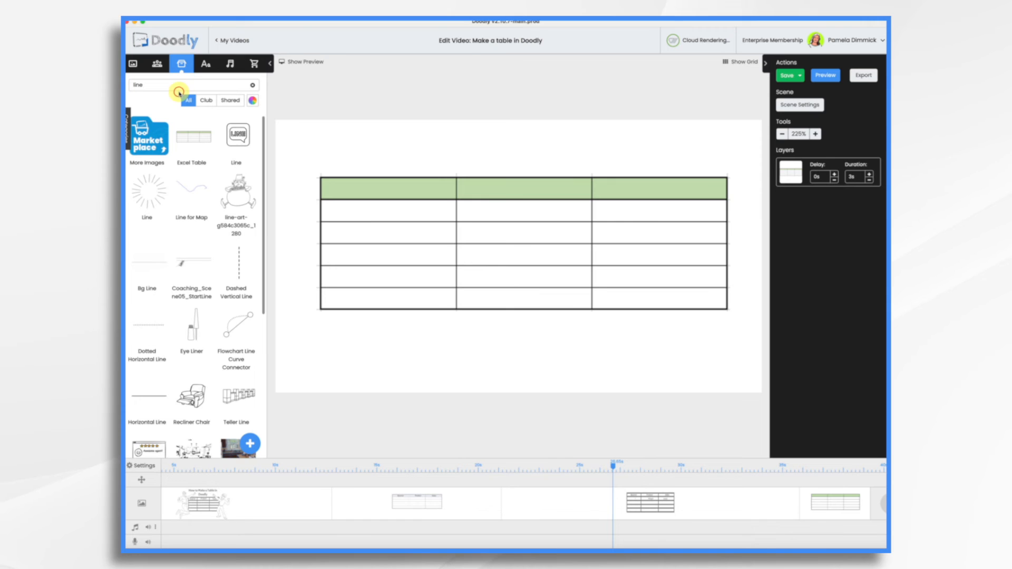
# Step: Search the props for "white" and place the White prop over the stray lines above the table
pyautogui.doubleClick(171, 86)
pyautogui.press('BackSpace')
pyautogui.write('white')
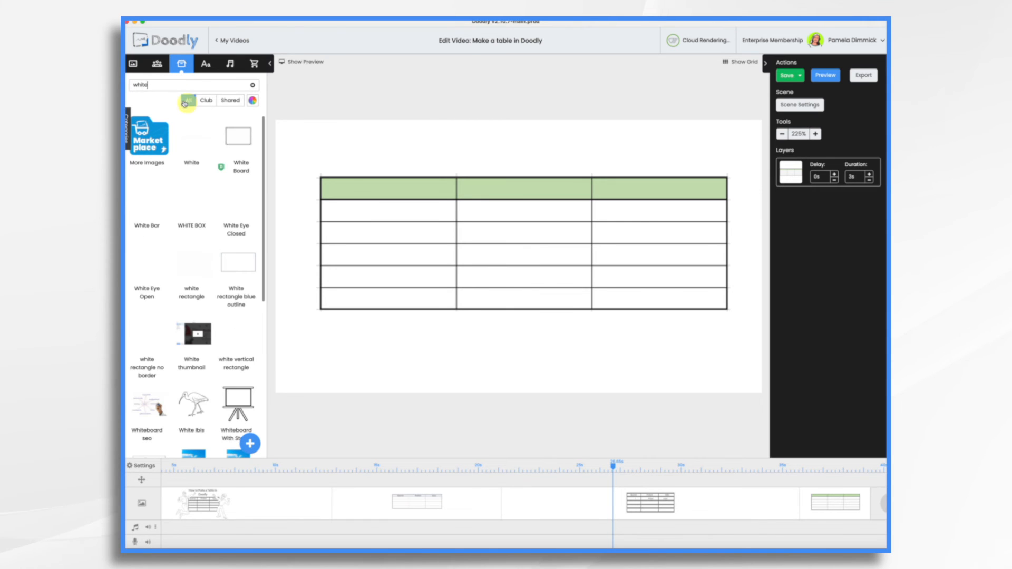
pyautogui.moveTo(198, 139); pyautogui.dragTo(490, 158)
pyautogui.click(381, 157)
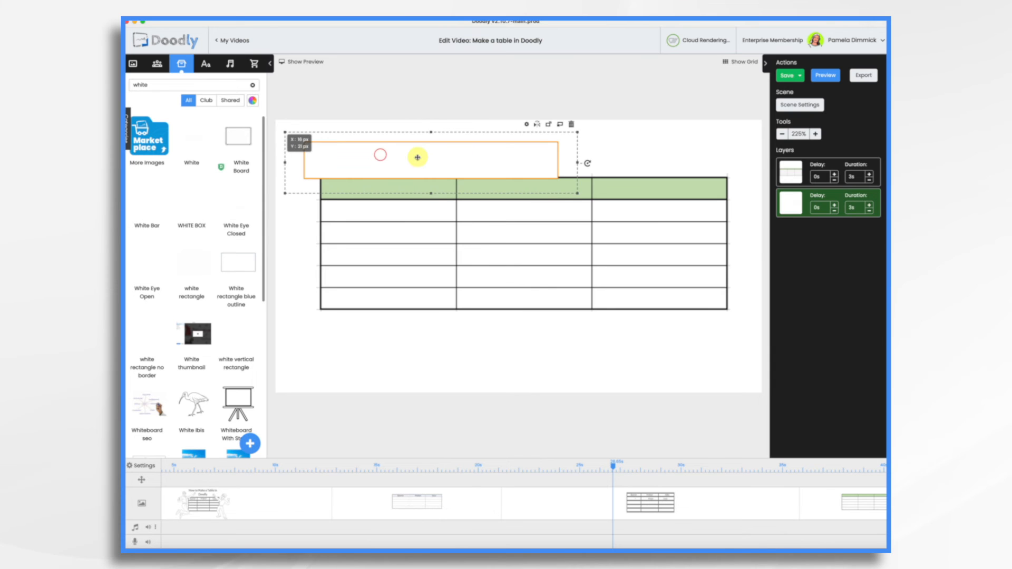
# Step: Rotate the white box upright against the table's left edge and paste copies to mask the stray lines along its other edges
pyautogui.moveTo(584, 164); pyautogui.dragTo(425, 94)
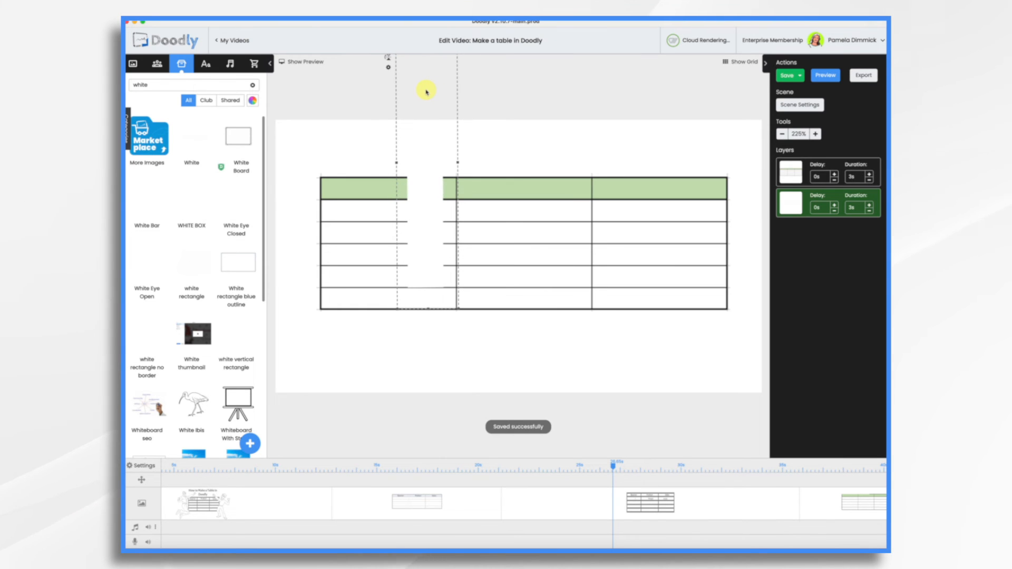
pyautogui.moveTo(422, 151); pyautogui.dragTo(299, 205)
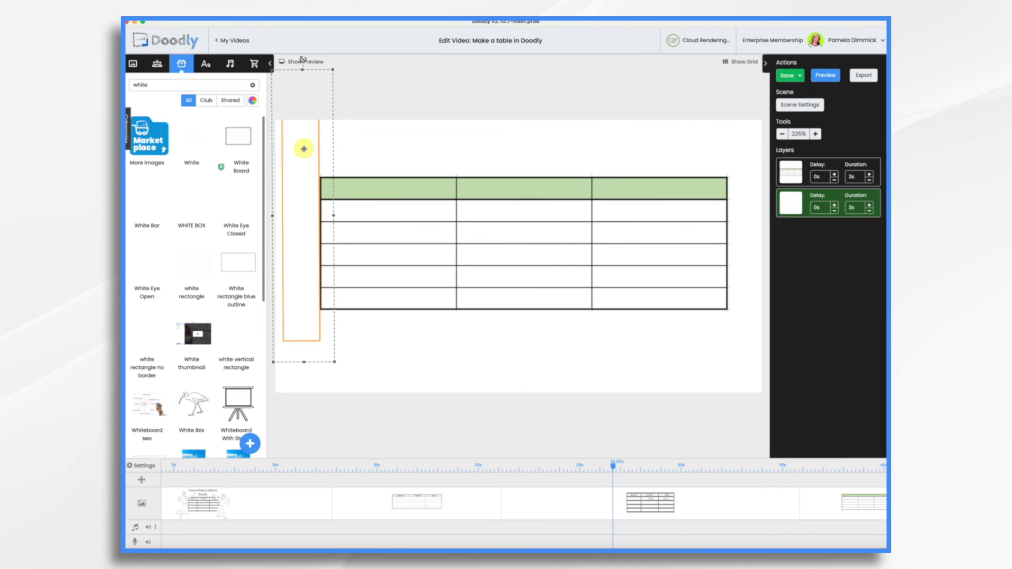
pyautogui.press('super+v')
pyautogui.moveTo(307, 179); pyautogui.dragTo(752, 202)
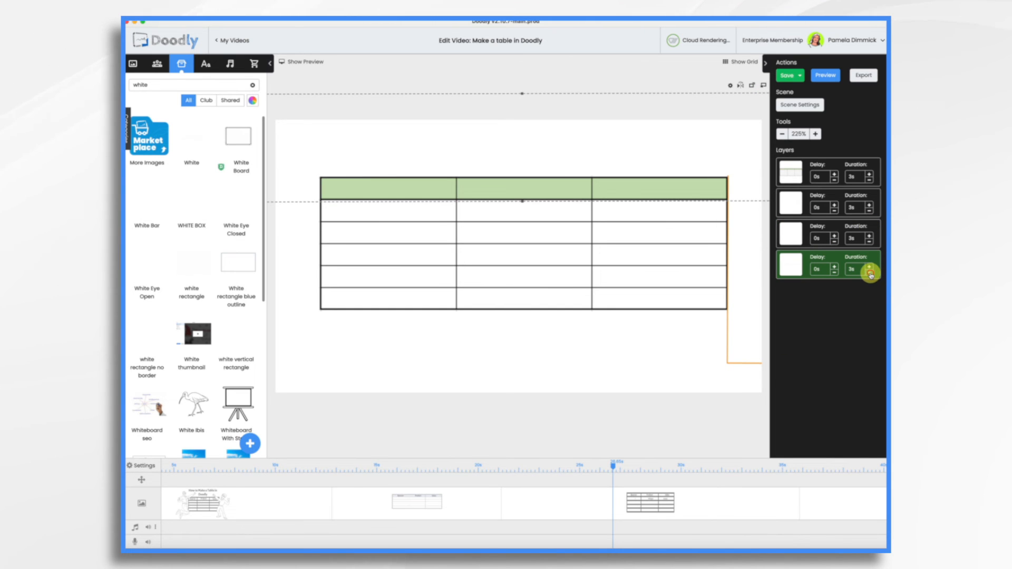
# Step: Set the duration of all three white box layers to 0s
pyautogui.click(869, 242)
pyautogui.click(870, 242)
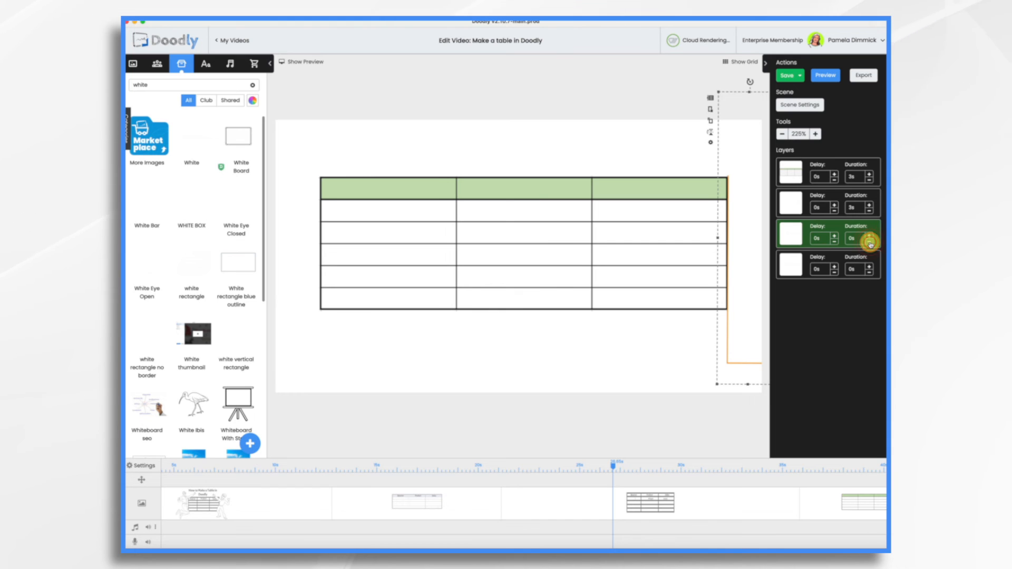
pyautogui.click(869, 212)
pyautogui.click(870, 212)
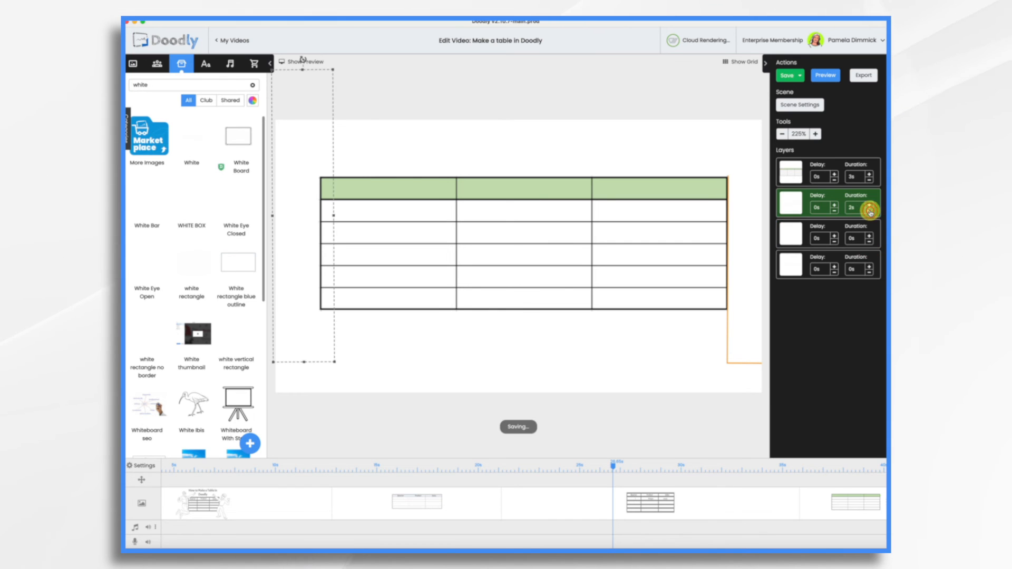
pyautogui.click(870, 212)
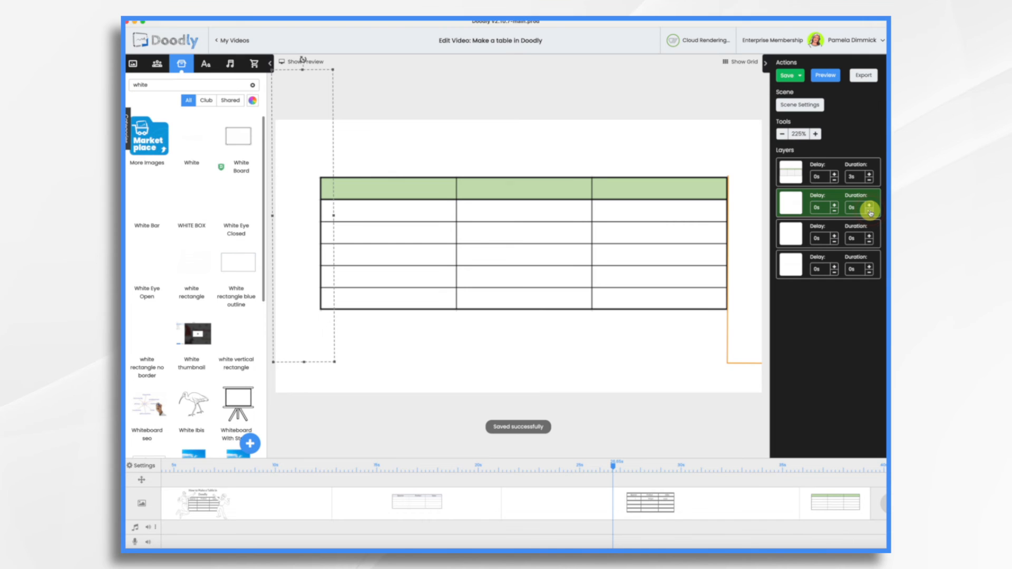
# Step: Edit the Excel Table asset so its reveal mode is Fade, and save it back to the scene
pyautogui.click(549, 216)
pyautogui.click(541, 201)
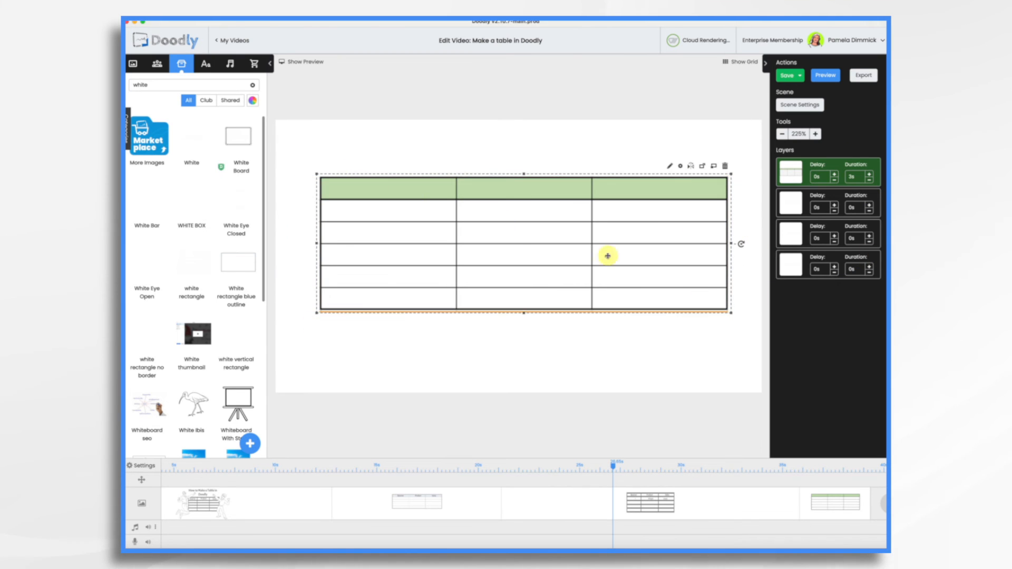
pyautogui.click(672, 166)
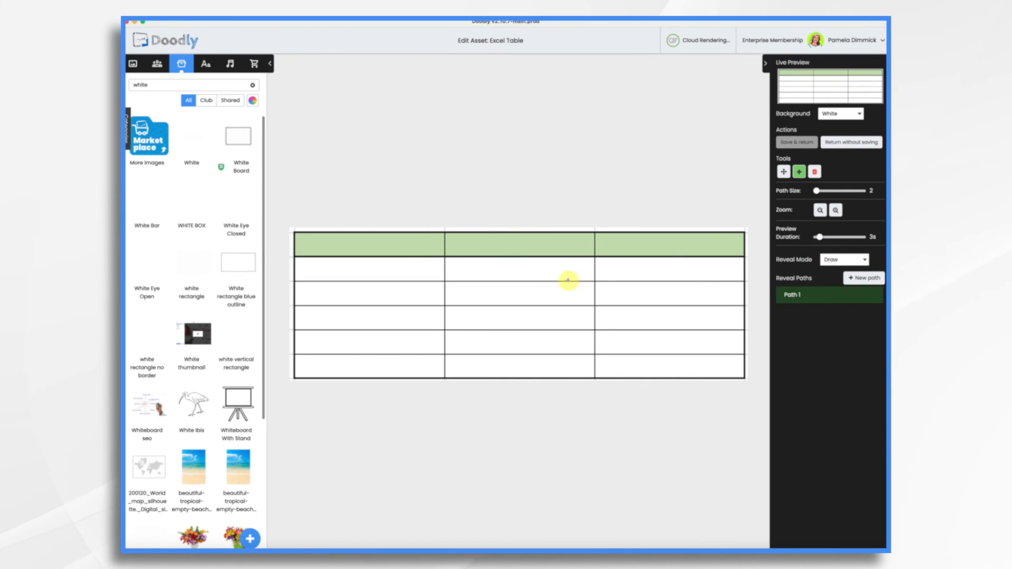
pyautogui.click(850, 260)
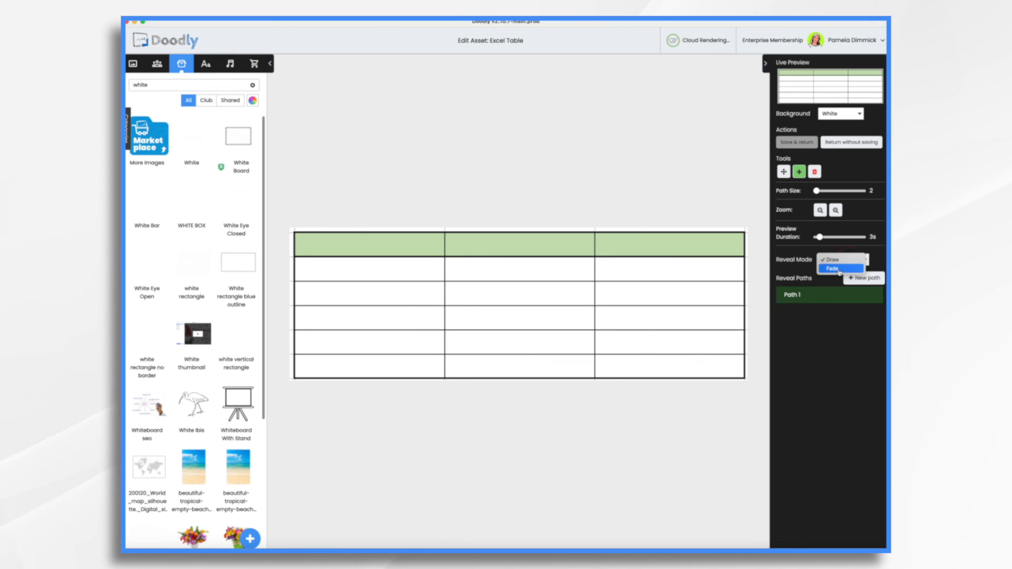
pyautogui.click(839, 270)
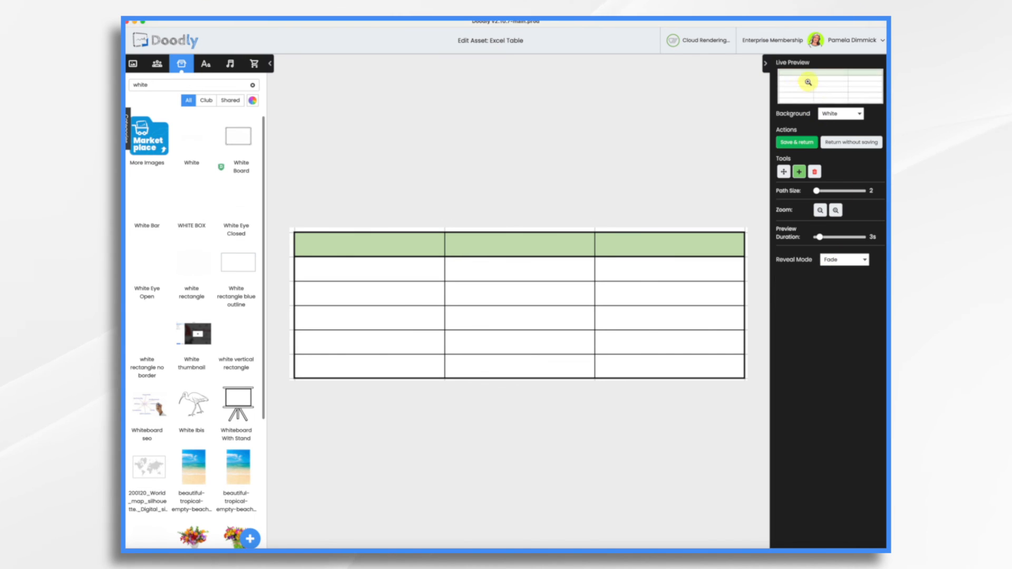
pyautogui.click(801, 143)
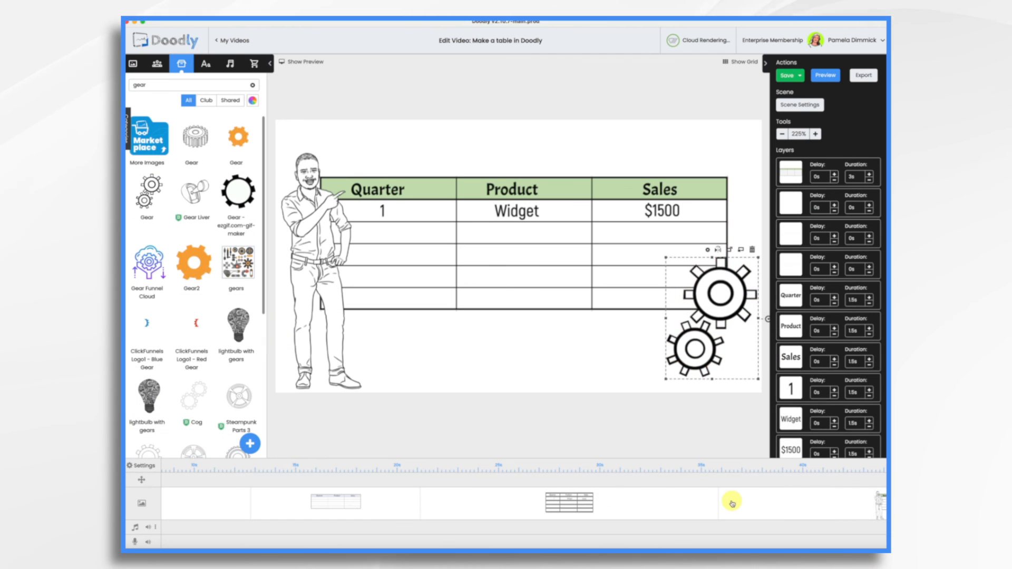
# Step: Preview the video from the Excel table scene and close the preview
pyautogui.rightClick(732, 504)
pyautogui.click(743, 427)
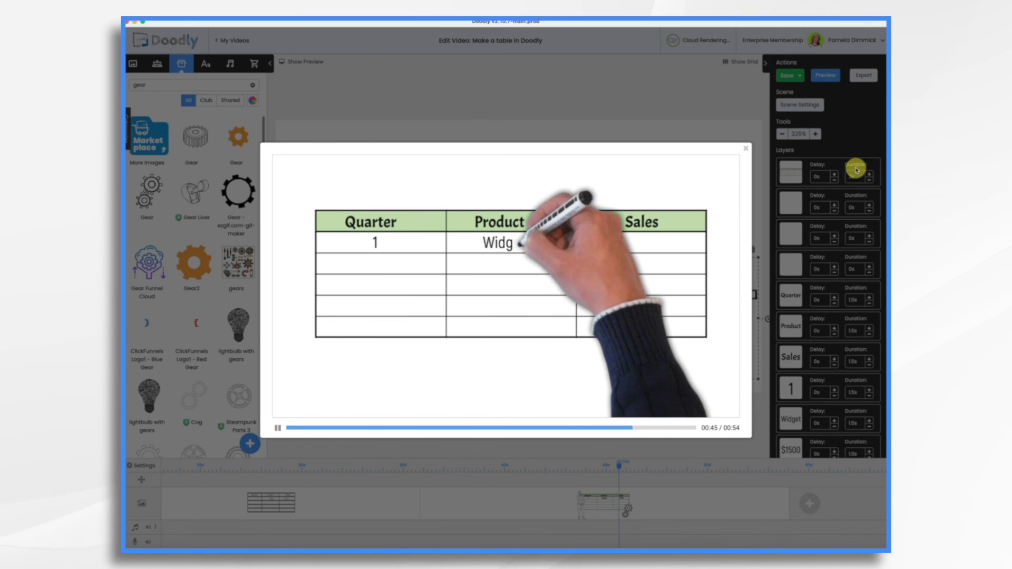
pyautogui.click(746, 148)
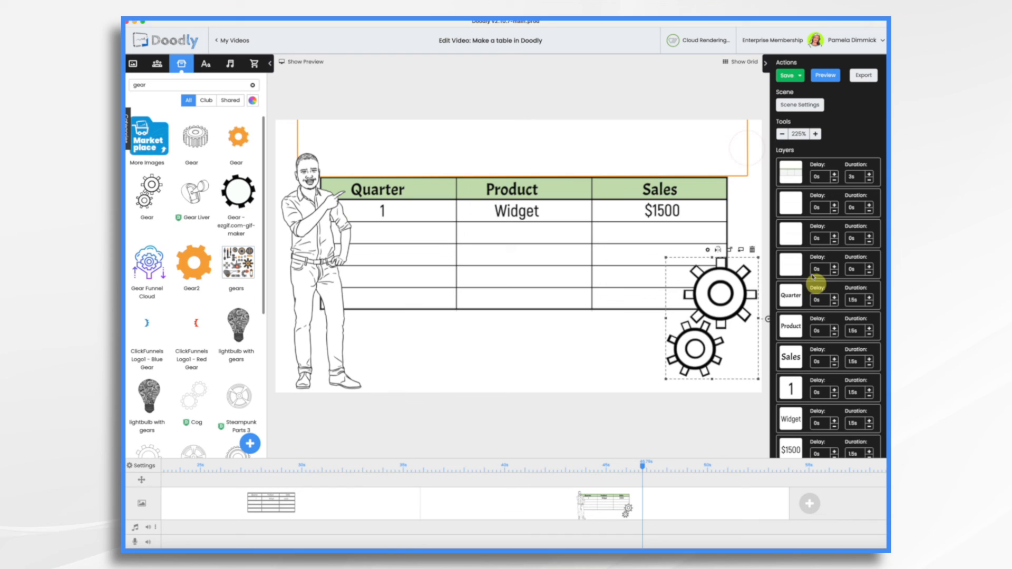
# Step: Set the Excel table layer's duration to 1s
pyautogui.click(869, 182)
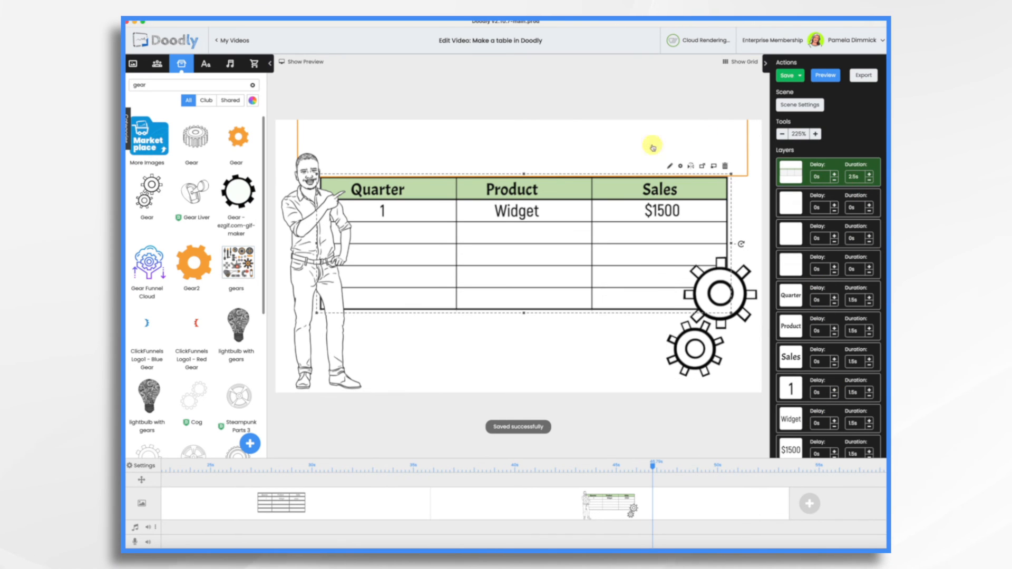
pyautogui.click(869, 181)
pyautogui.click(869, 182)
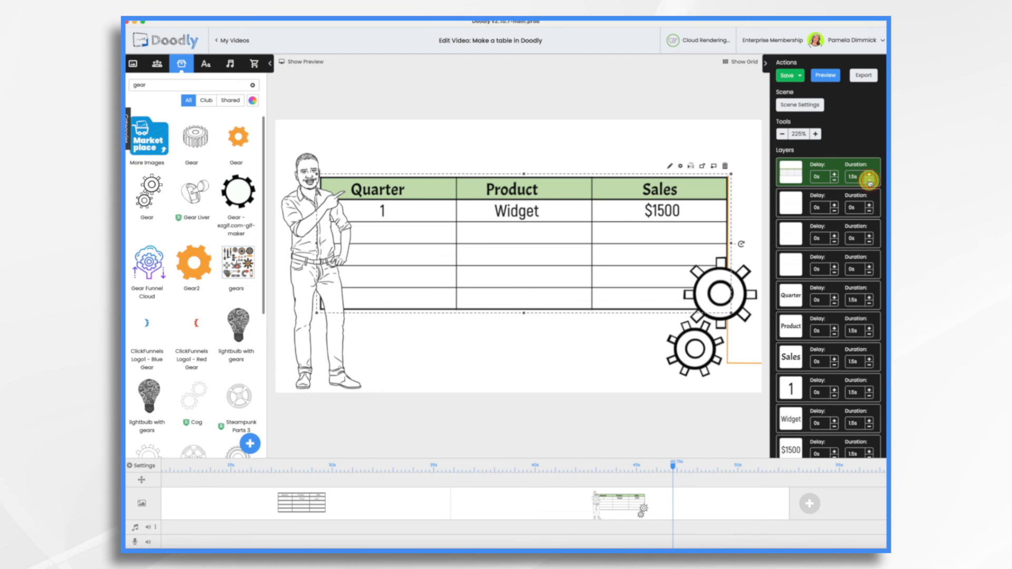
pyautogui.click(869, 182)
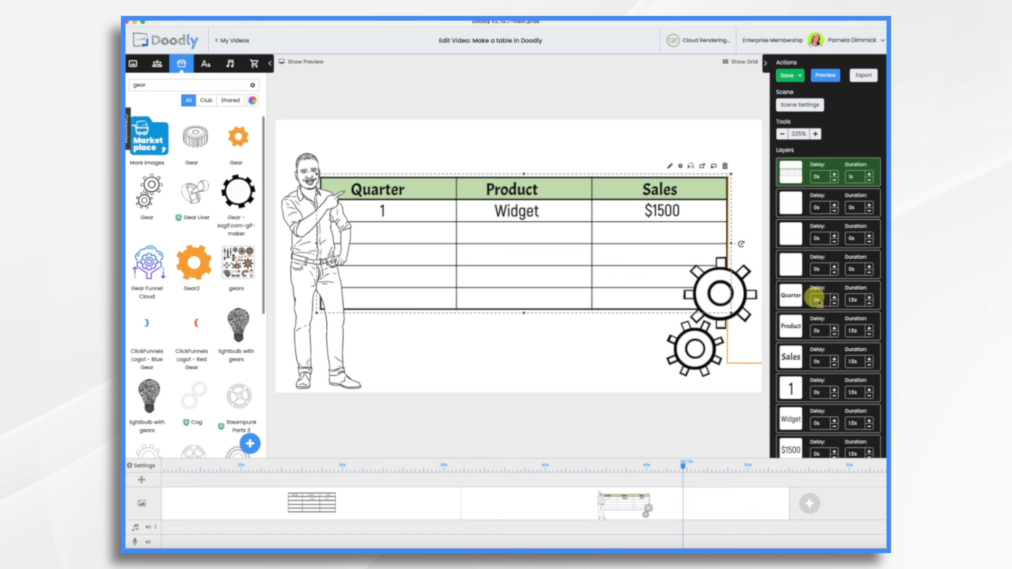
# Step: Set the durations of the Quarter, Product and Sales header text layers to 1s each
pyautogui.click(870, 303)
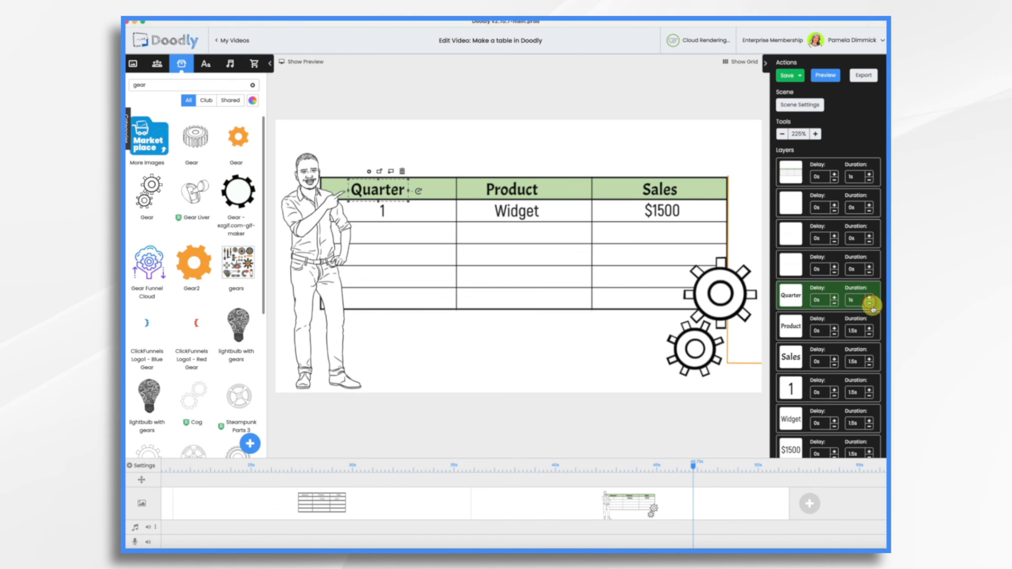
pyautogui.click(869, 333)
pyautogui.click(870, 364)
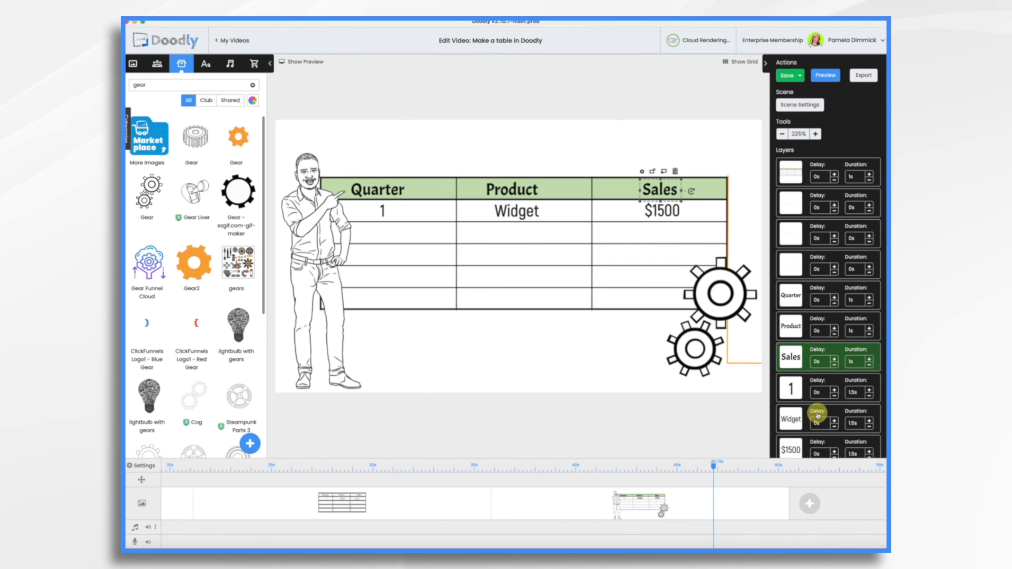
# Step: Reorder the layers so the pointing man and the gears follow directly after Sales, ahead of the 1 text, and nudge the gears slightly right
pyautogui.scroll(-2, 817, 411)
pyautogui.click(797, 408)
pyautogui.moveTo(797, 408); pyautogui.dragTo(797, 316)
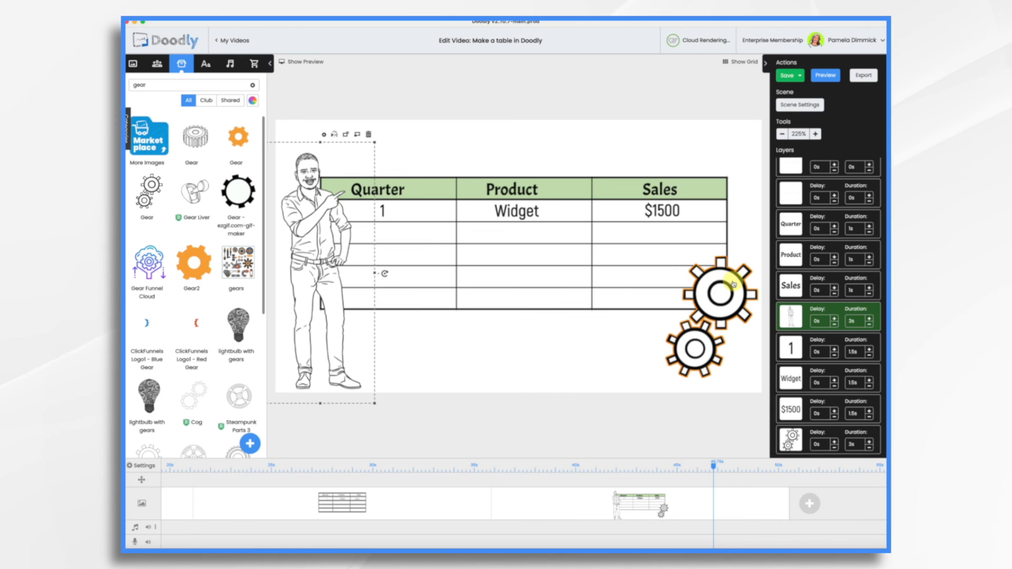
pyautogui.moveTo(733, 285)
pyautogui.mouseDown()
pyautogui.moveTo(704, 285)
pyautogui.moveTo(726, 284)
pyautogui.mouseUp()
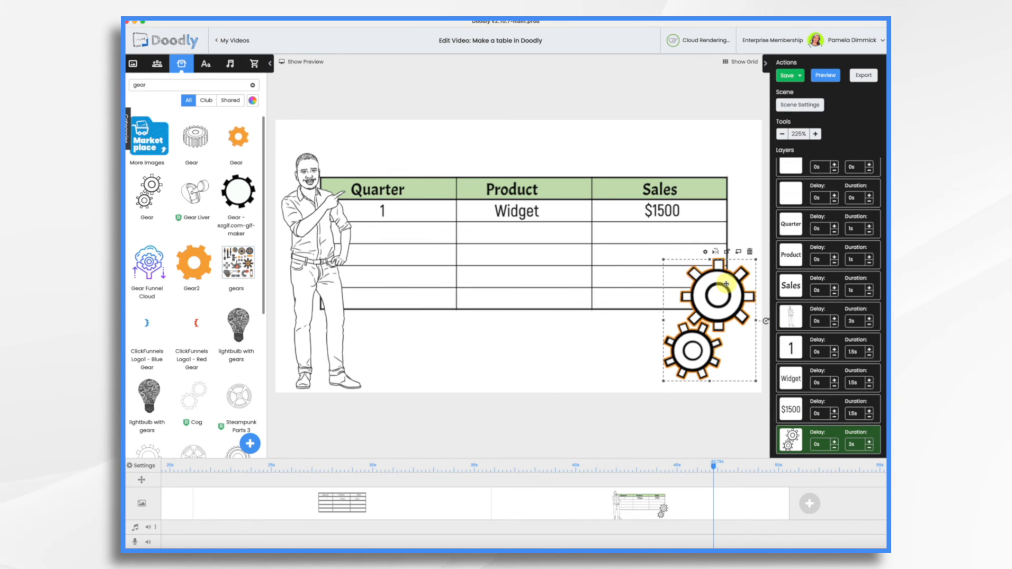
pyautogui.moveTo(726, 284); pyautogui.dragTo(732, 285)
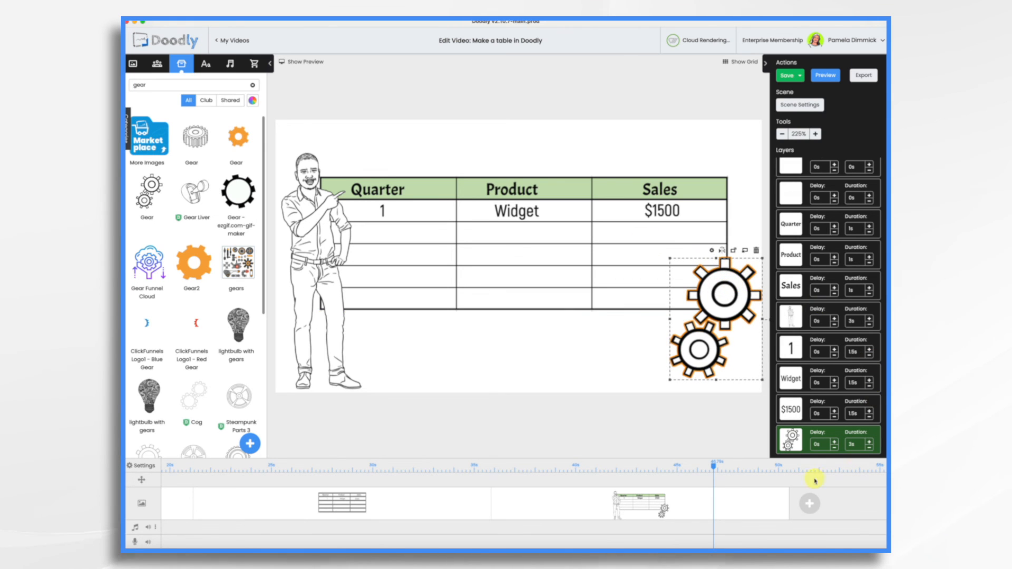
pyautogui.moveTo(802, 447); pyautogui.dragTo(802, 351)
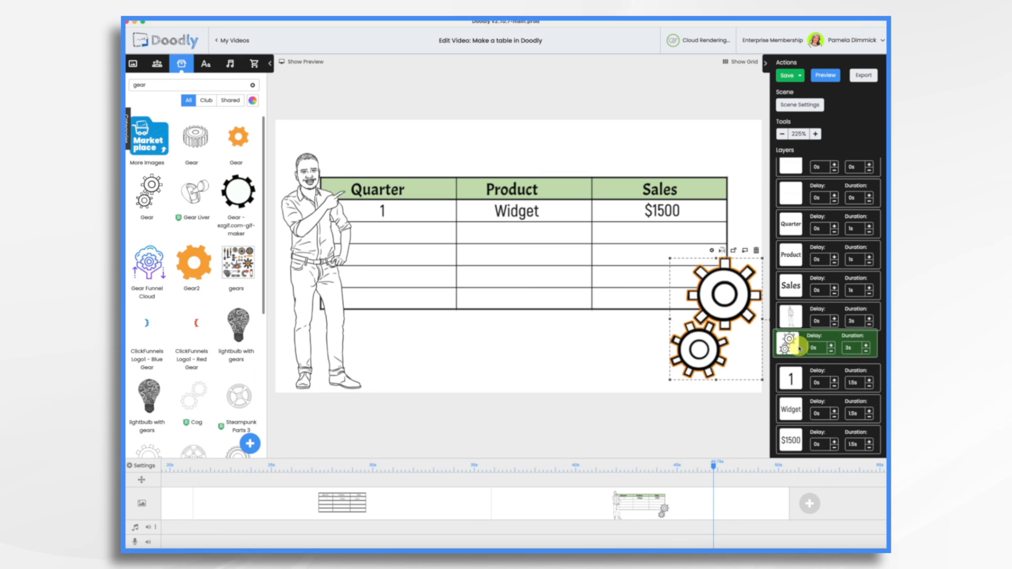
# Step: Set the pointing man and gears layers' durations to 2s each and preview the video from the Excel table scene
pyautogui.click(870, 326)
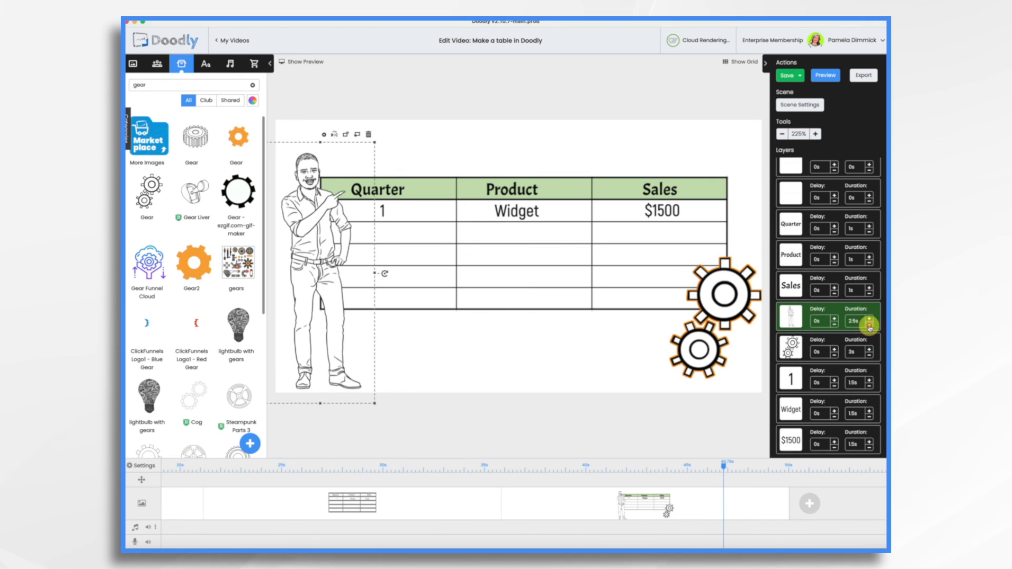
pyautogui.click(870, 355)
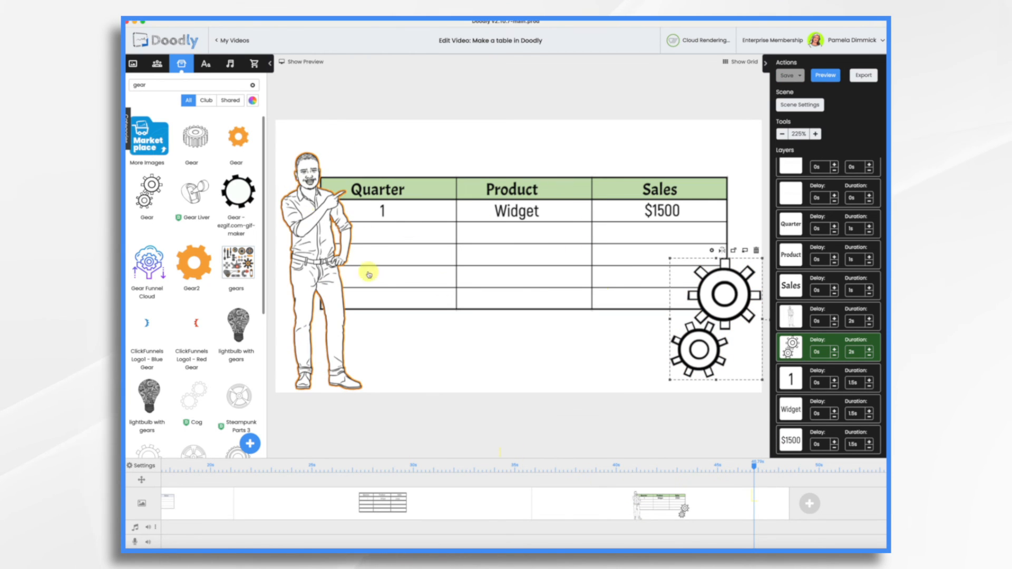
pyautogui.rightClick(736, 514)
pyautogui.click(745, 438)
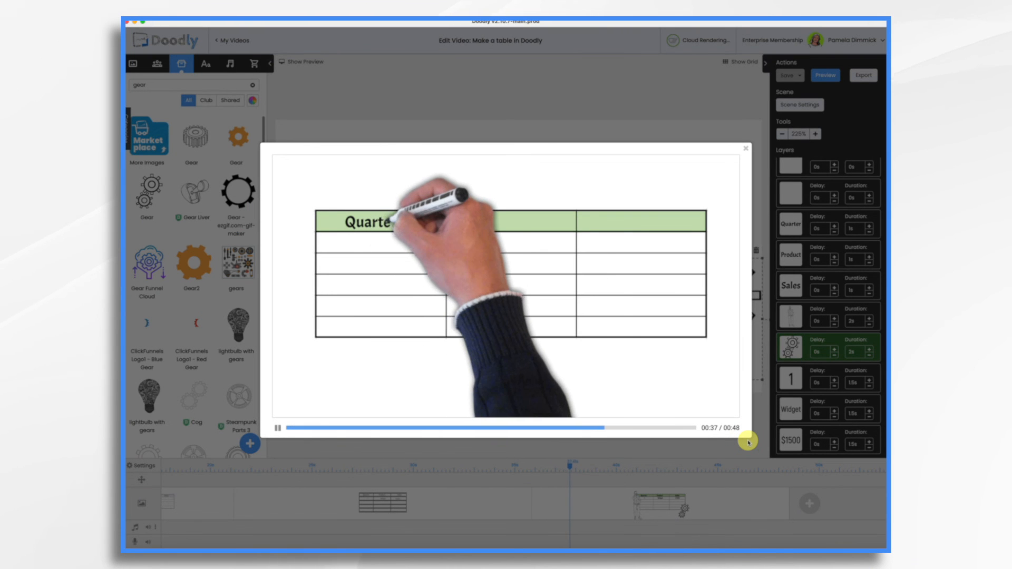